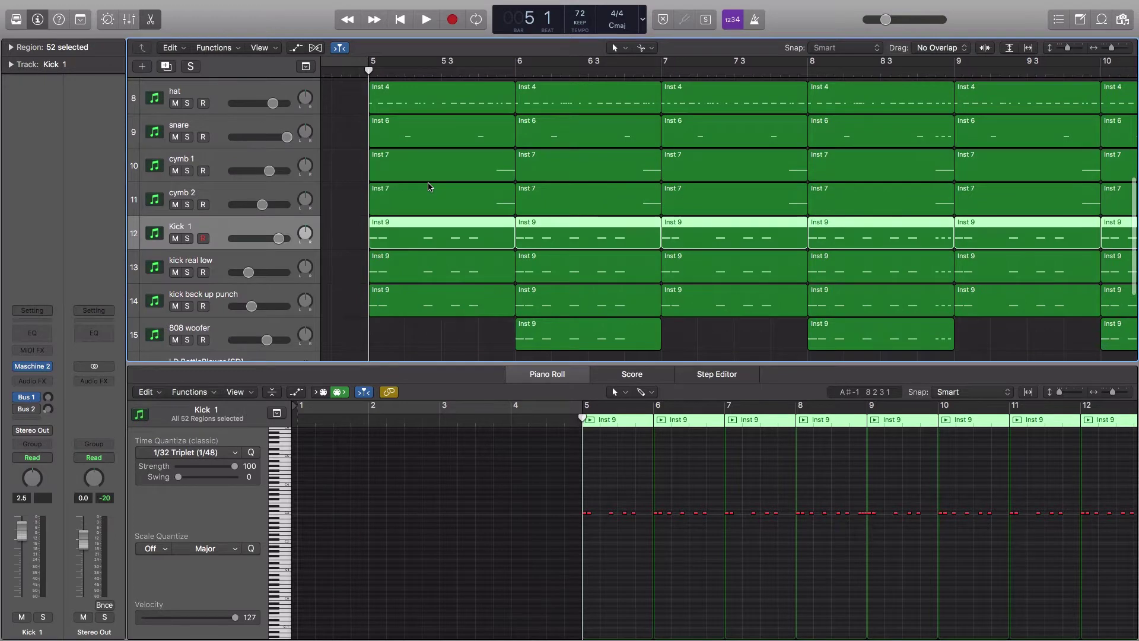
Play the full arrangement from bar 5 while lowering the master volume slightly, and return the playhead to bar 5
{"action": "scroll", "coordinate": [430, 187], "scroll_direction": "down", "scroll_amount": 3}
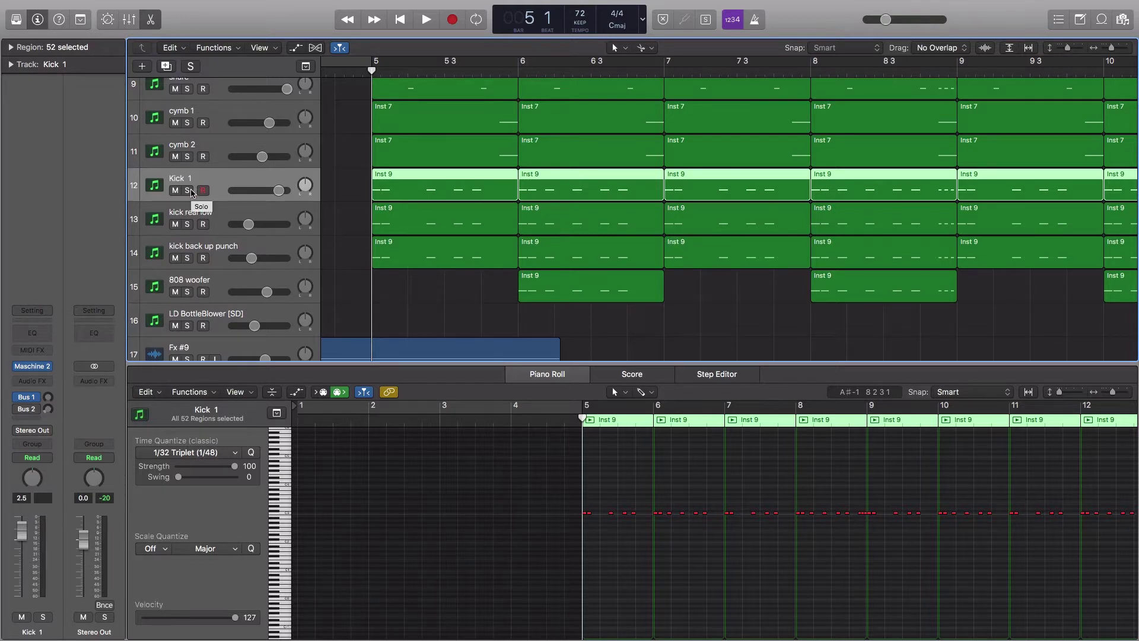
{"action": "key", "text": "space"}
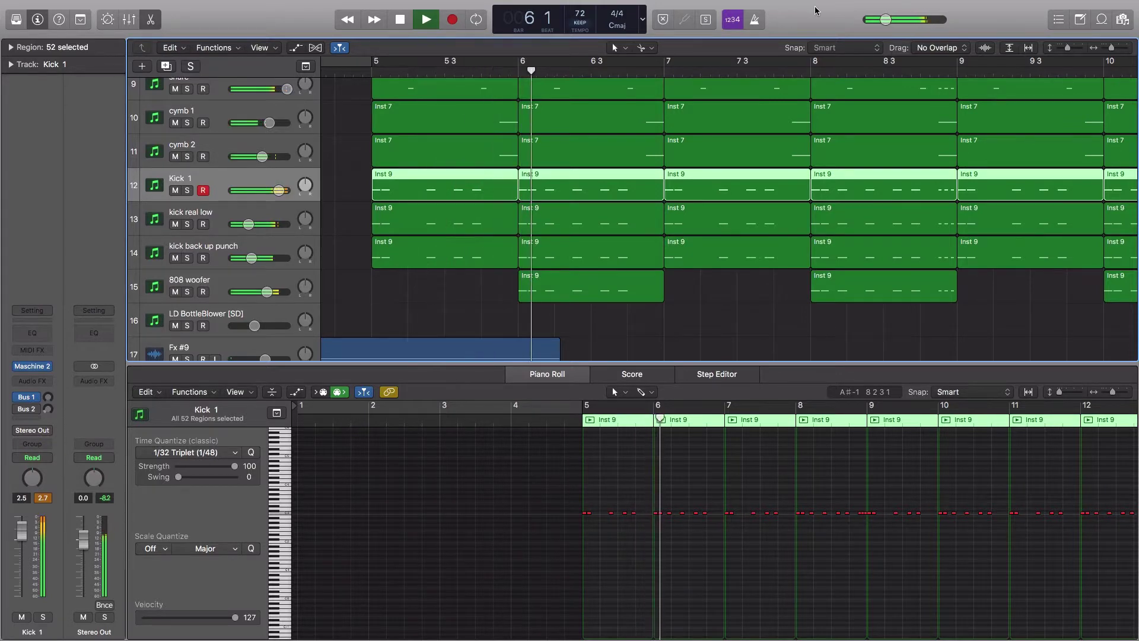
{"action": "left_click_drag", "start_coordinate": [887, 21], "coordinate": [885, 24]}
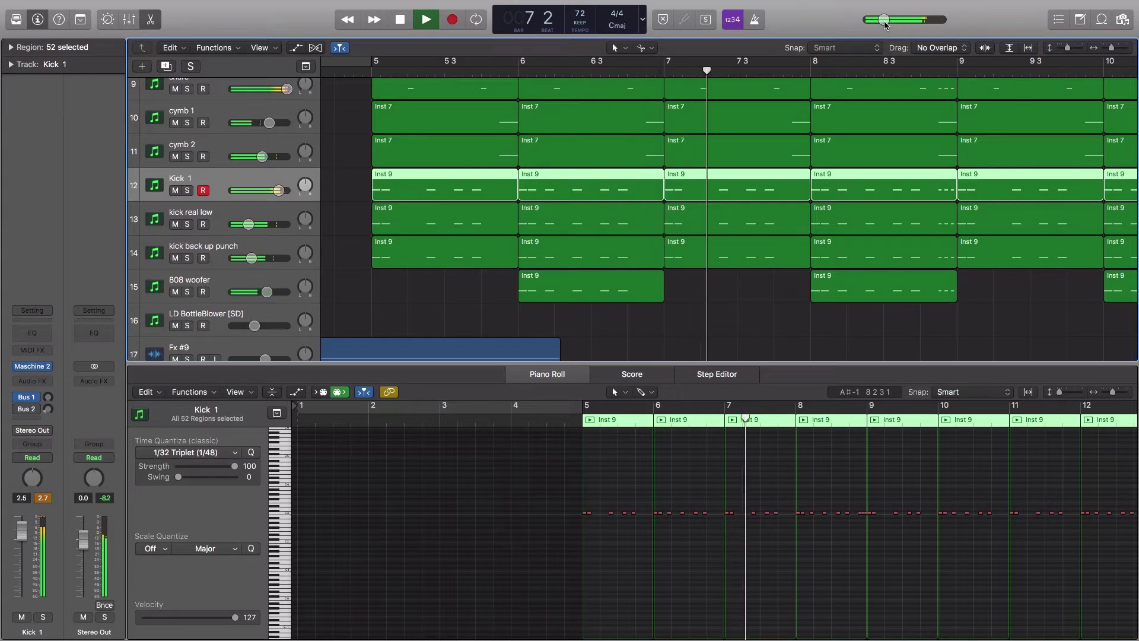
{"action": "left_click", "coordinate": [662, 226]}
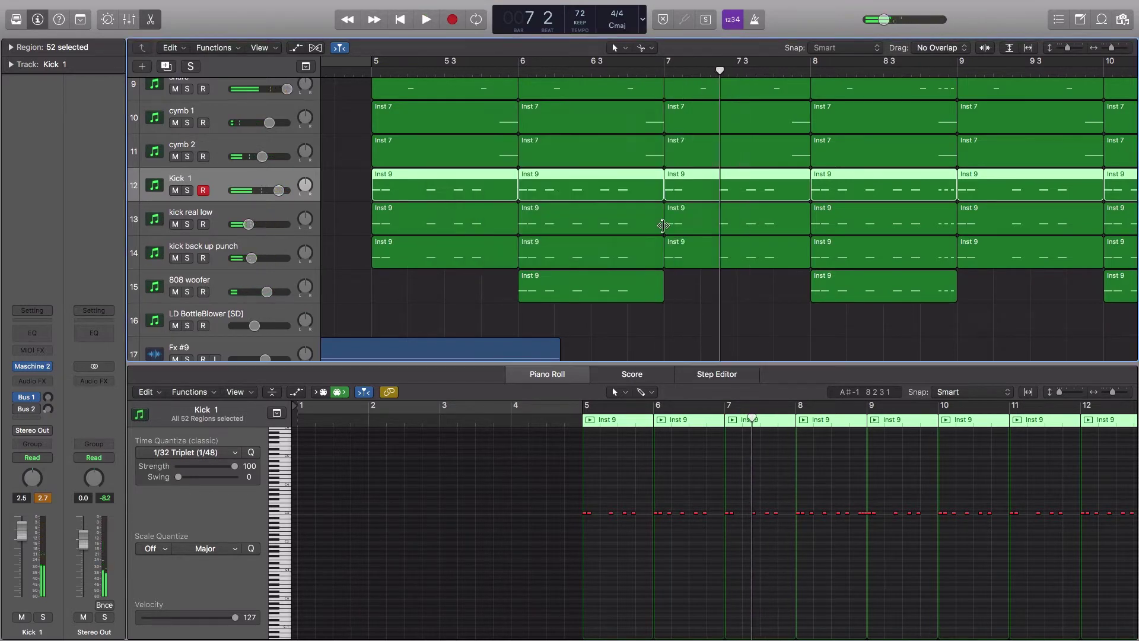
{"action": "left_click", "coordinate": [372, 71]}
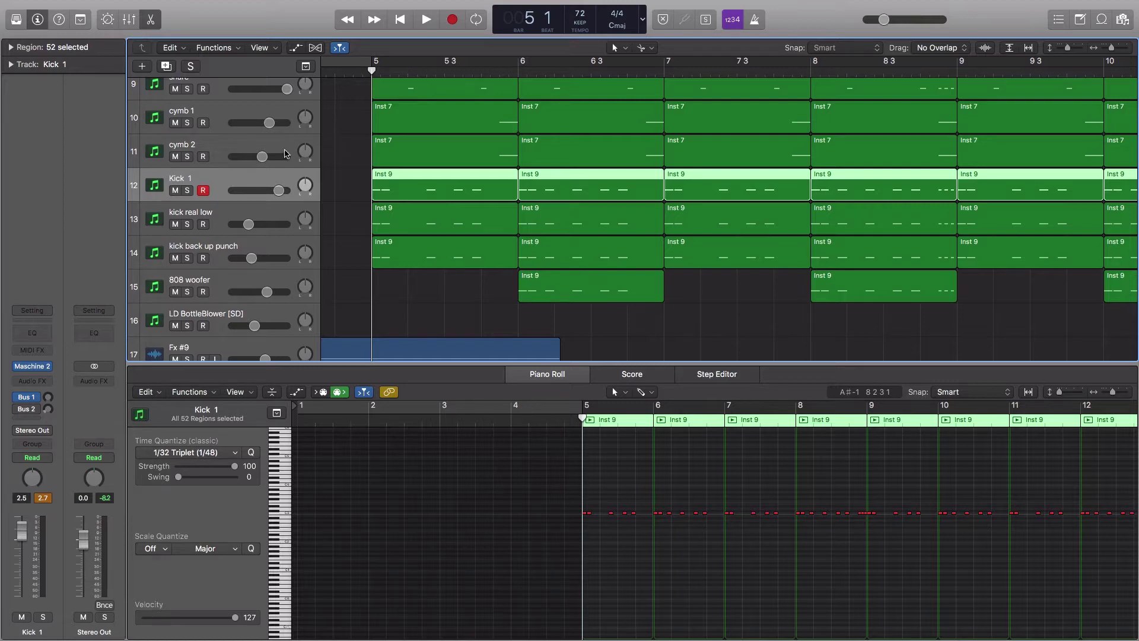
Solo the Kick 1 track and audition it on its own from bar 5
{"action": "left_click", "coordinate": [188, 190]}
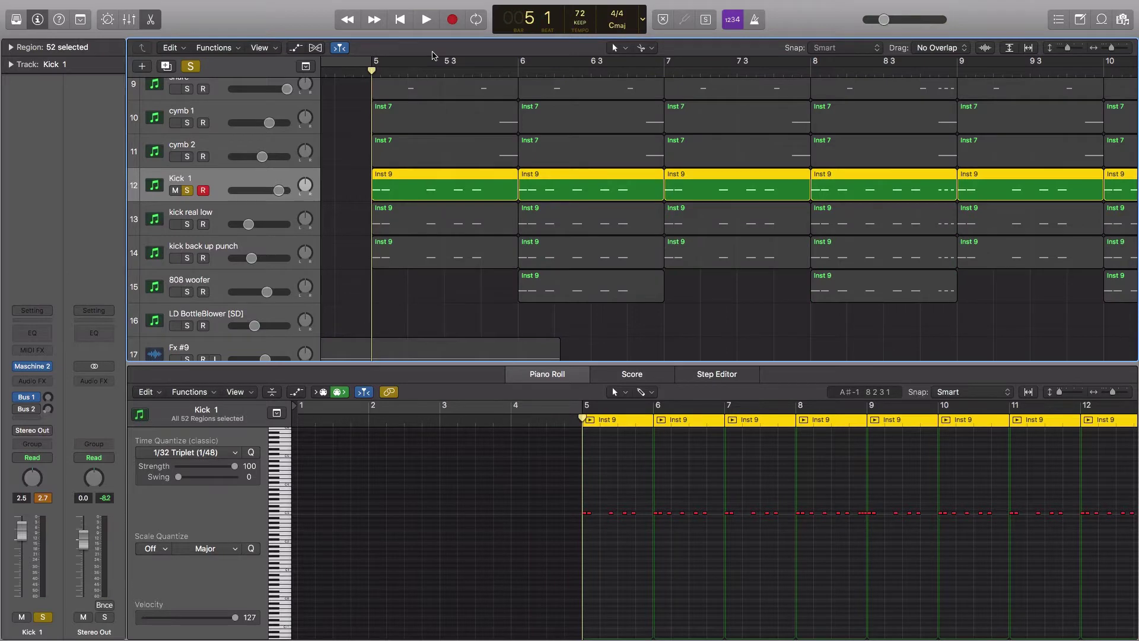
{"action": "key", "text": "space"}
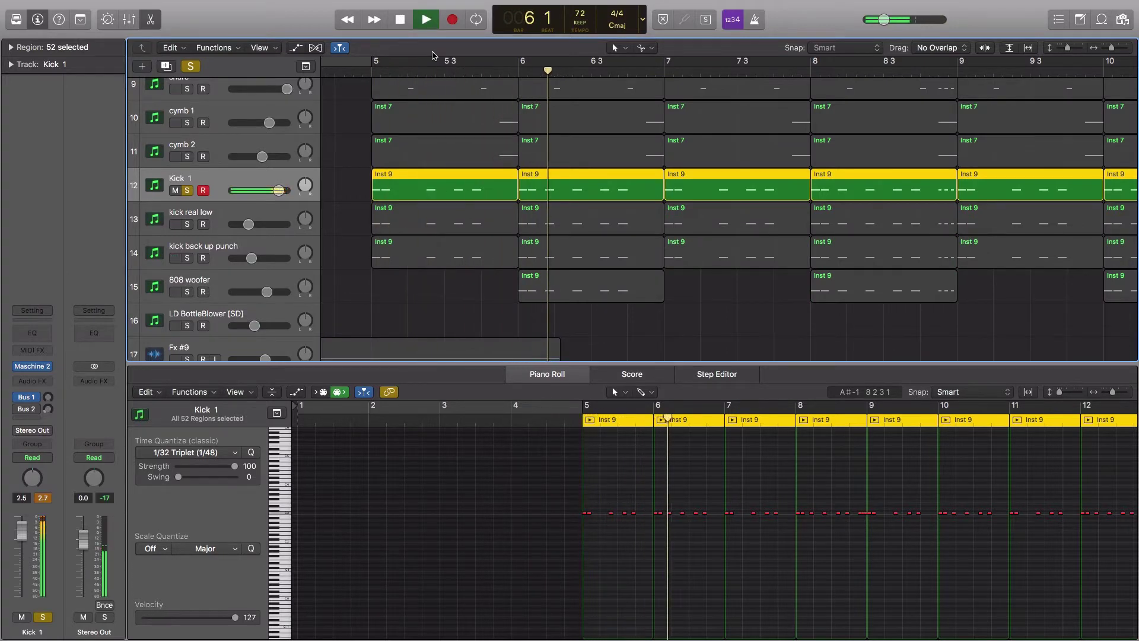
{"action": "key", "text": "space"}
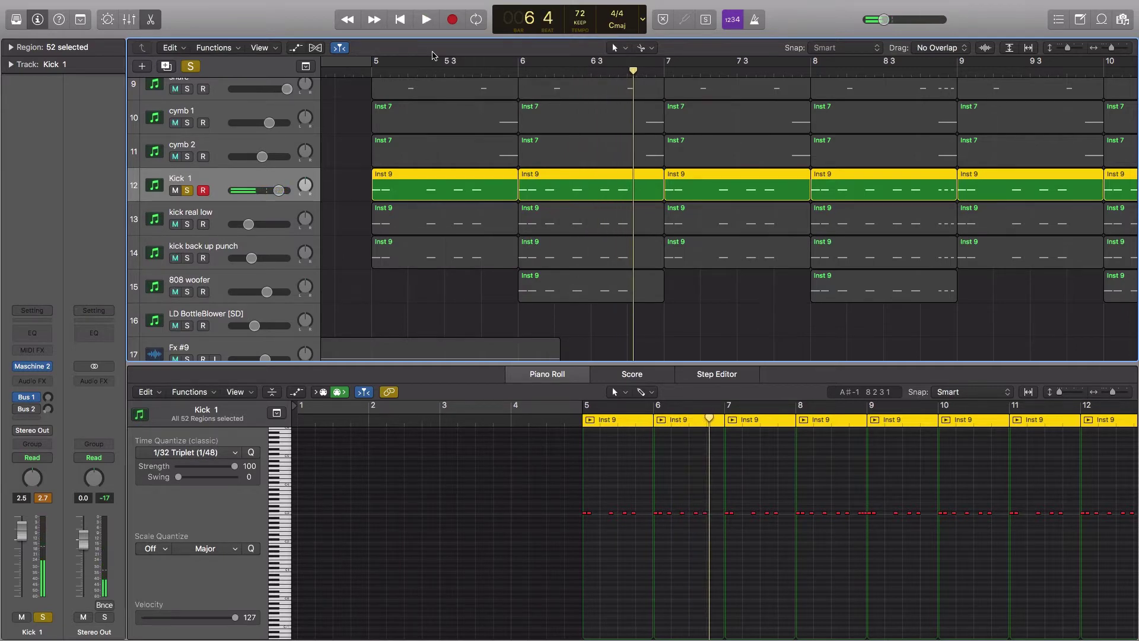
Switch the solo from Kick 1 to kick real low and audition that layer from bar 5
{"action": "left_click", "coordinate": [187, 189]}
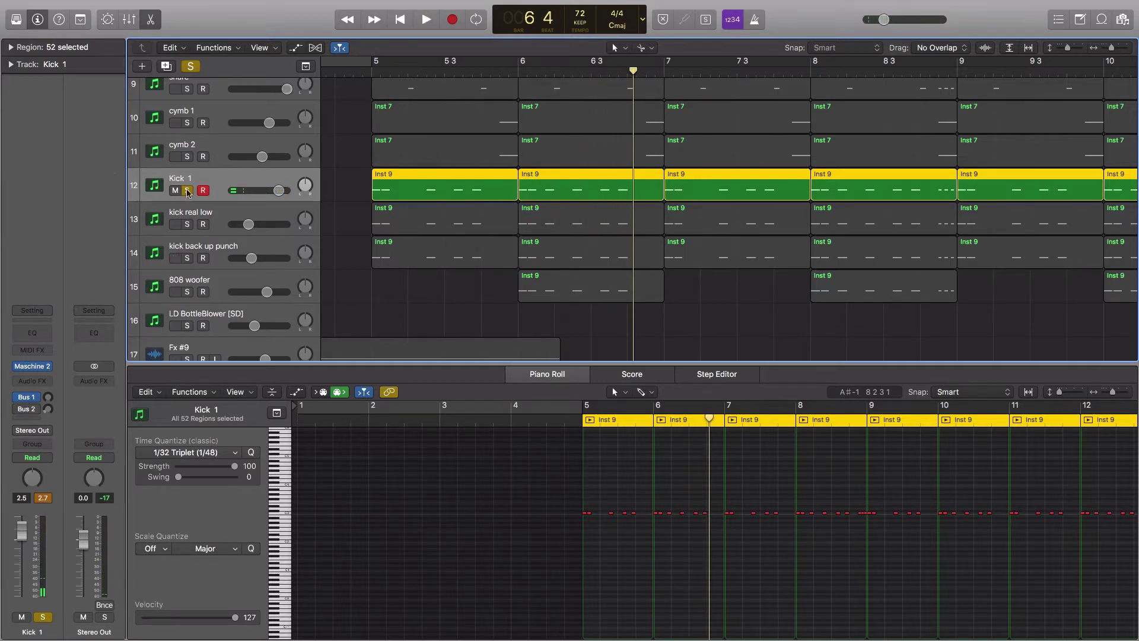
{"action": "left_click", "coordinate": [188, 224]}
{"action": "left_click", "coordinate": [374, 72]}
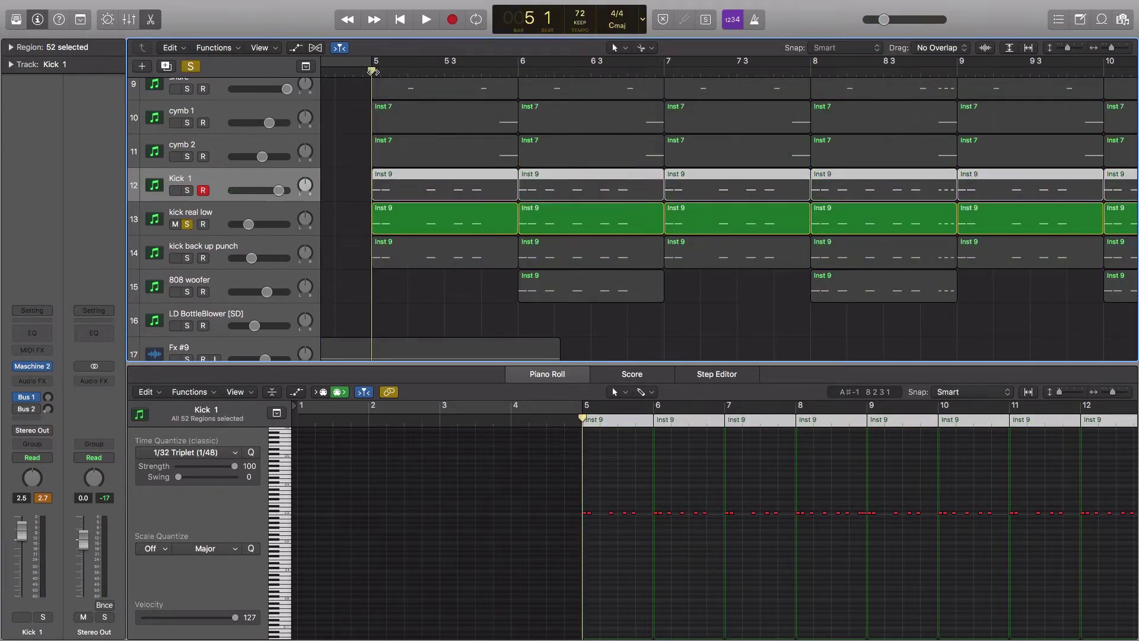
{"action": "key", "text": "space"}
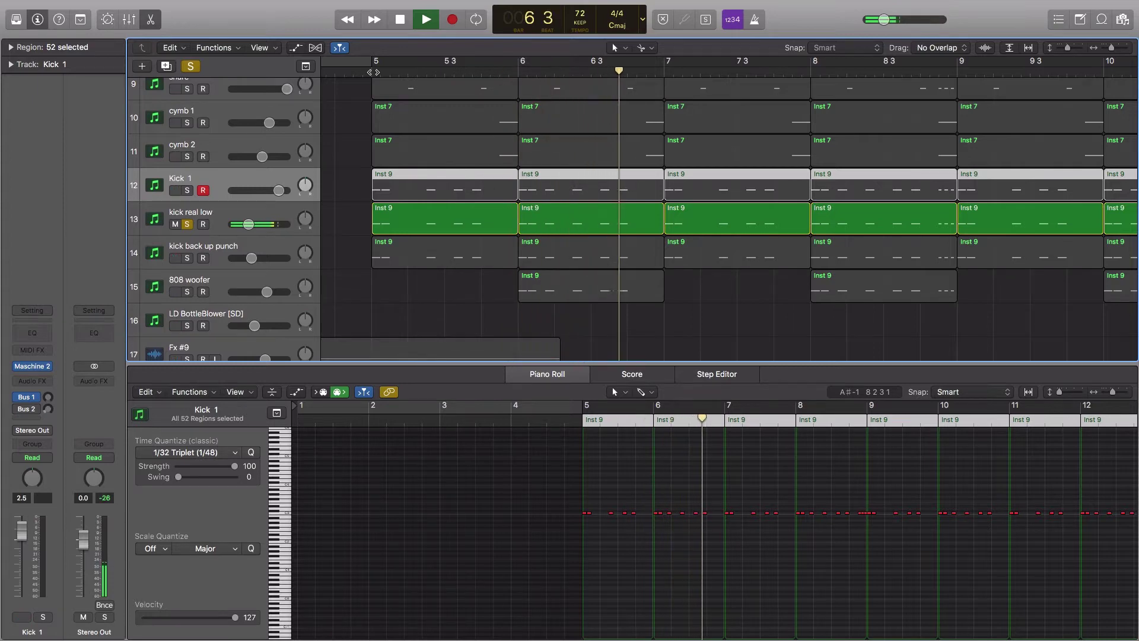
{"action": "key", "text": "space"}
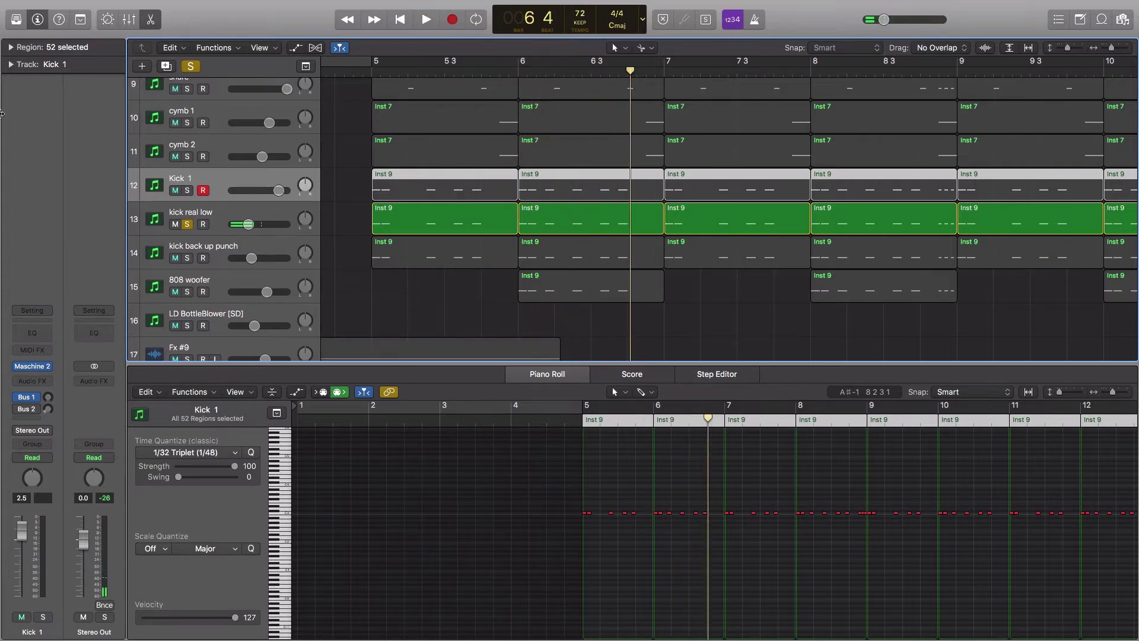
Solo Kick 1 together with kick real low, audition both layers from bar 5 and return the playhead to bar 5
{"action": "left_click", "coordinate": [186, 189]}
{"action": "left_click", "coordinate": [375, 73]}
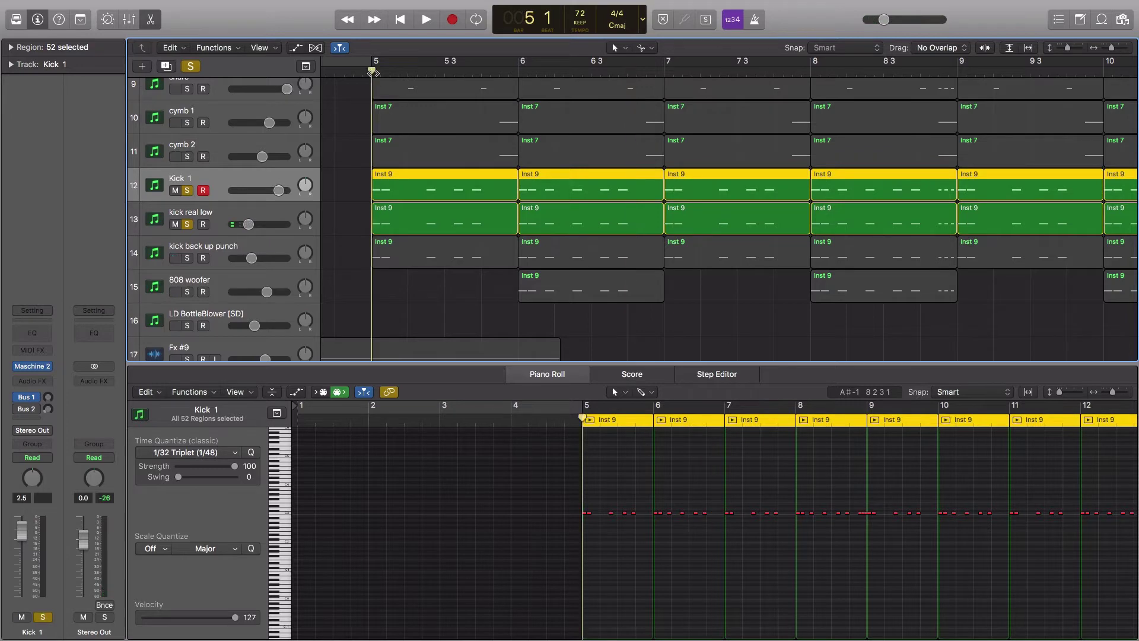
{"action": "key", "text": "space"}
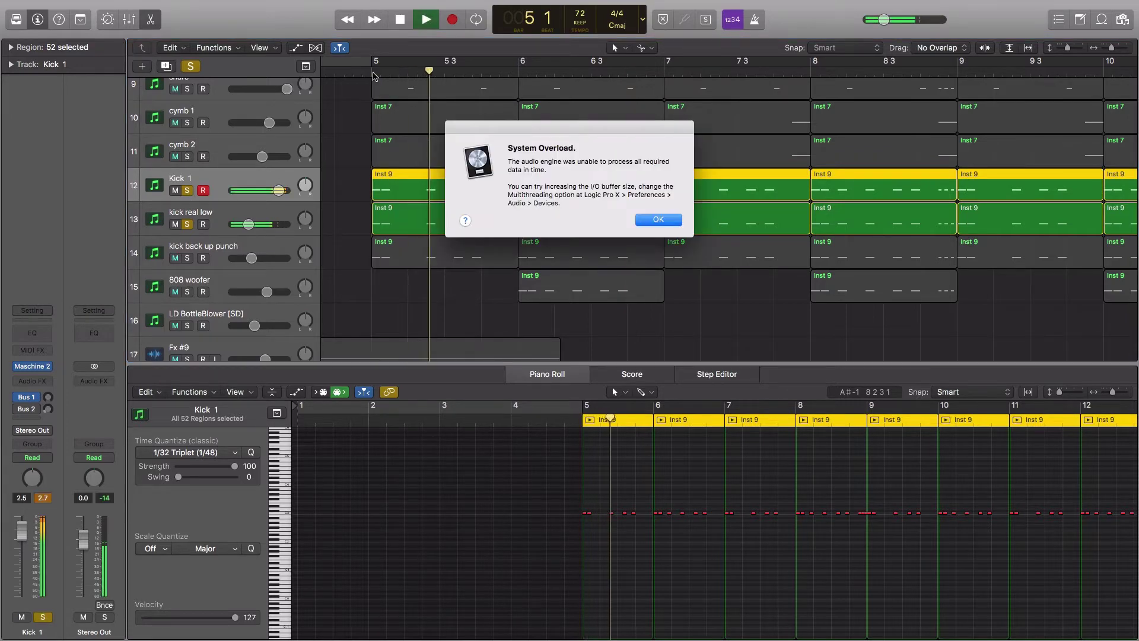
{"action": "key", "text": "Return"}
{"action": "key", "text": "space"}
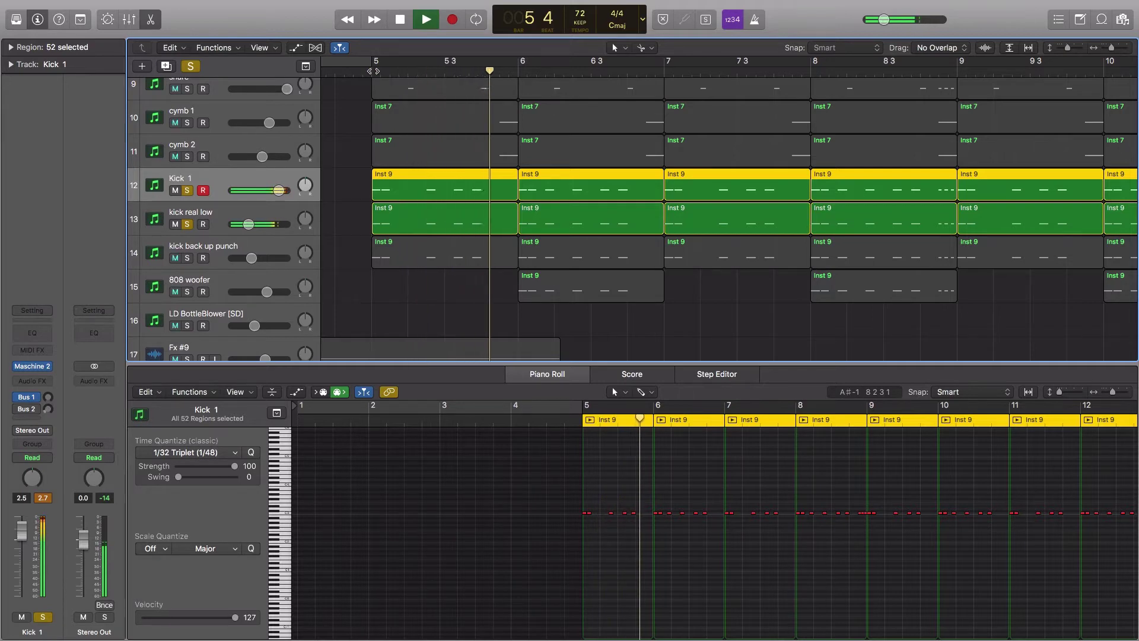
{"action": "key", "text": "Return"}
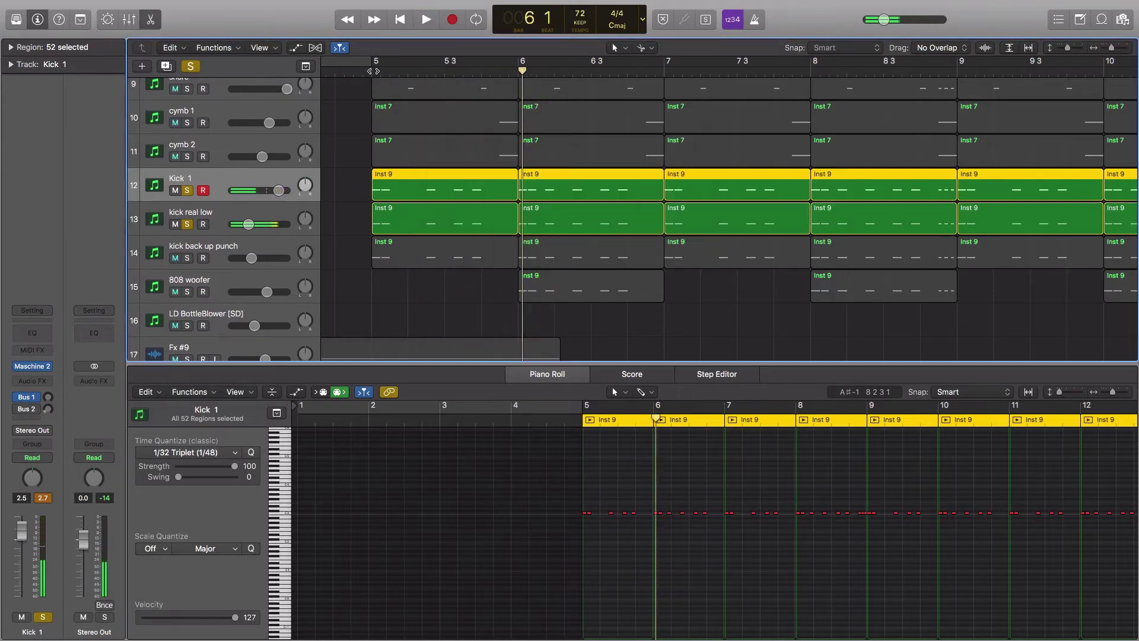
{"action": "left_click", "coordinate": [374, 72]}
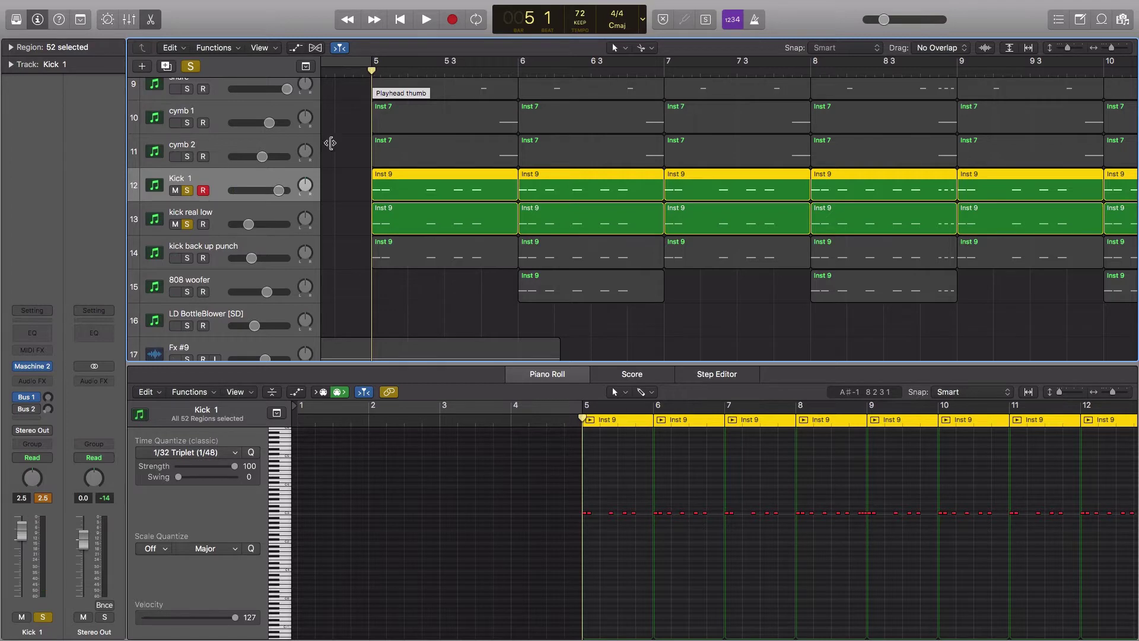
Solo only the kick back up punch track and audition it from bar 5
{"action": "left_click", "coordinate": [187, 224]}
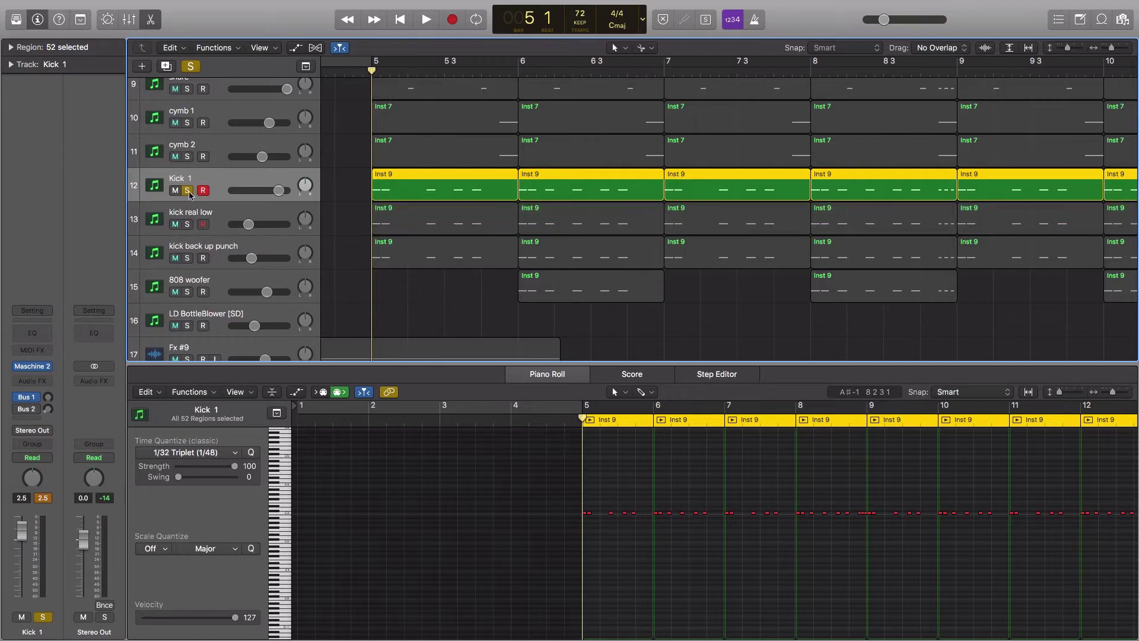
{"action": "left_click", "coordinate": [187, 190]}
{"action": "left_click", "coordinate": [187, 257]}
{"action": "key", "text": "space"}
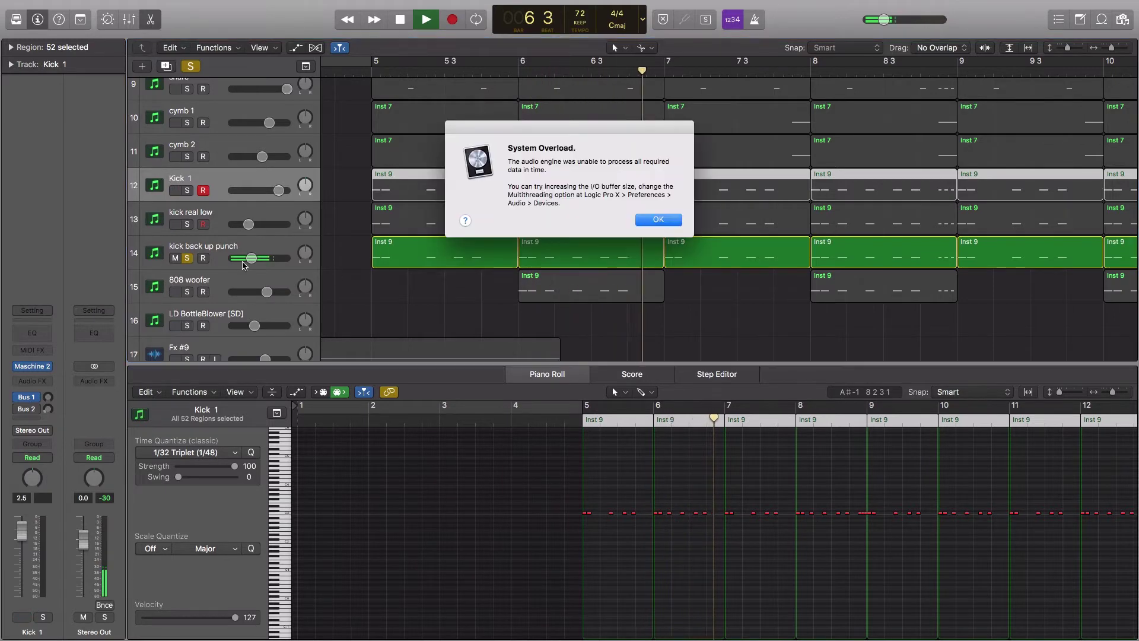
{"action": "left_click", "coordinate": [659, 222]}
Inspect the FF Pro-Q 2 equalizer on the kick back up punch track and return the playhead to bar 5
{"action": "left_click", "coordinate": [246, 243]}
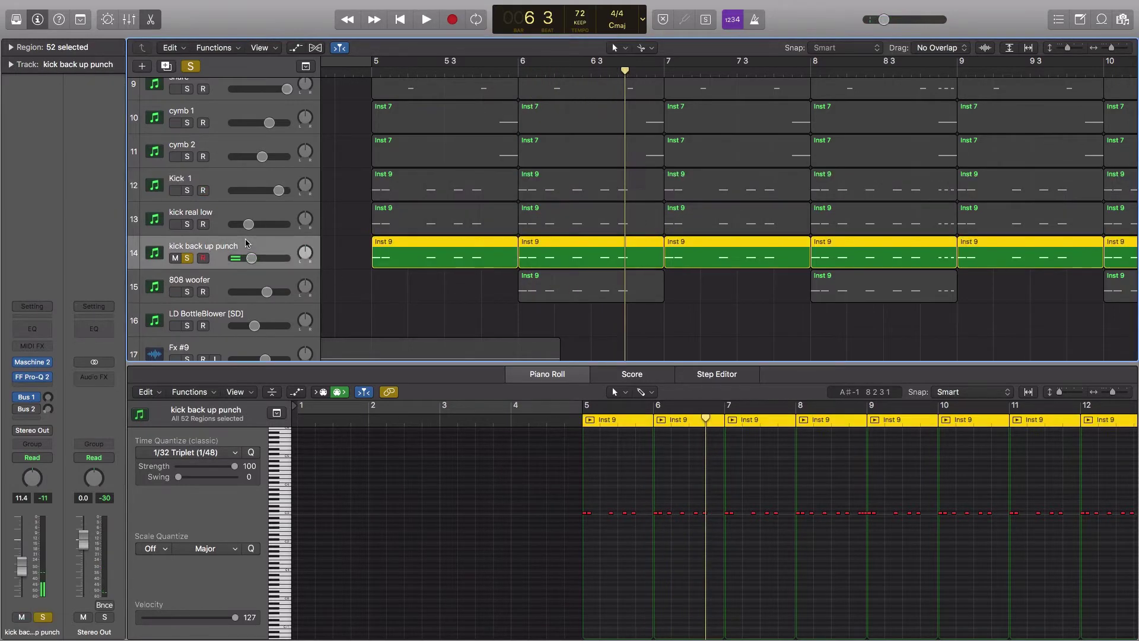
{"action": "left_click", "coordinate": [30, 377]}
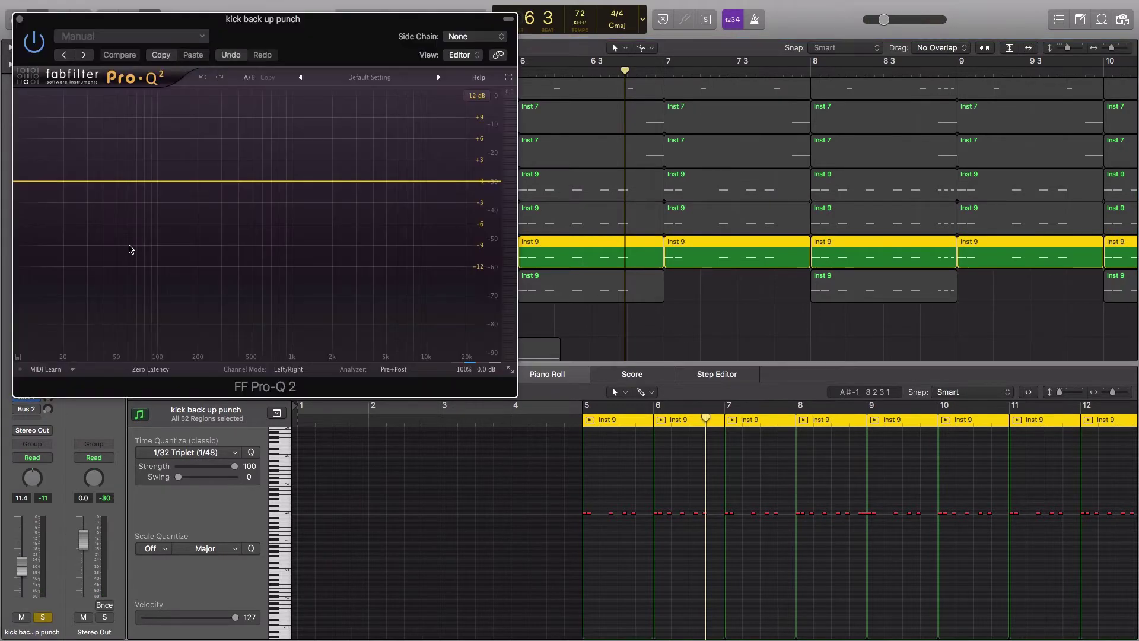
{"action": "left_click", "coordinate": [16, 14]}
{"action": "left_click", "coordinate": [372, 71]}
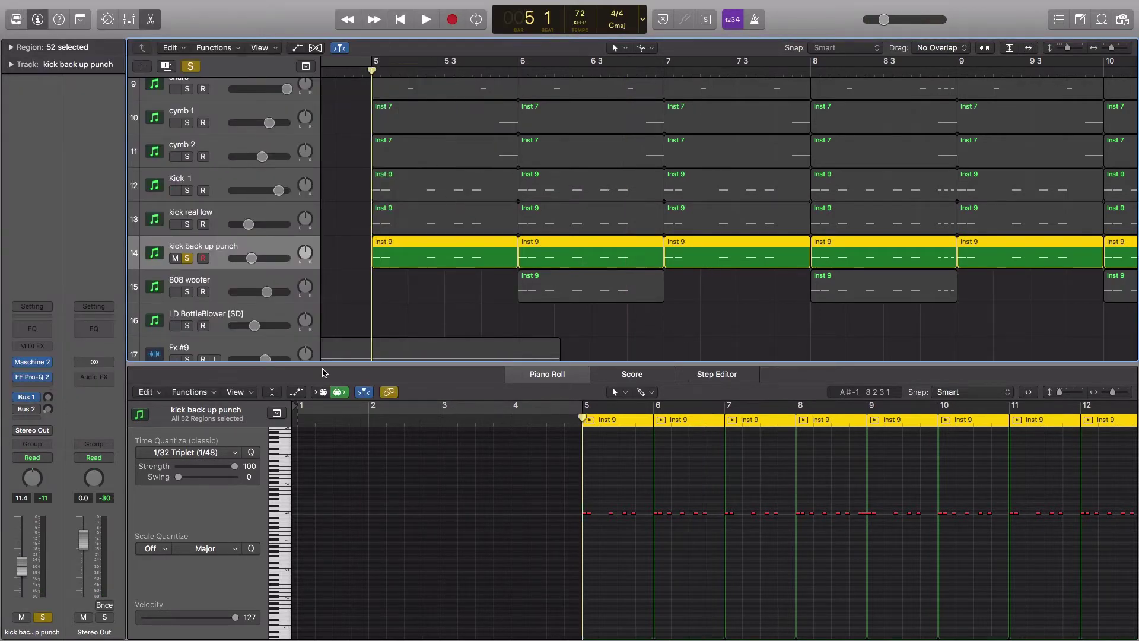
Move the solo to the kick real low track and examine its Torque plug-in settings
{"action": "left_click", "coordinate": [189, 258]}
{"action": "left_click", "coordinate": [217, 228]}
{"action": "left_click", "coordinate": [189, 224]}
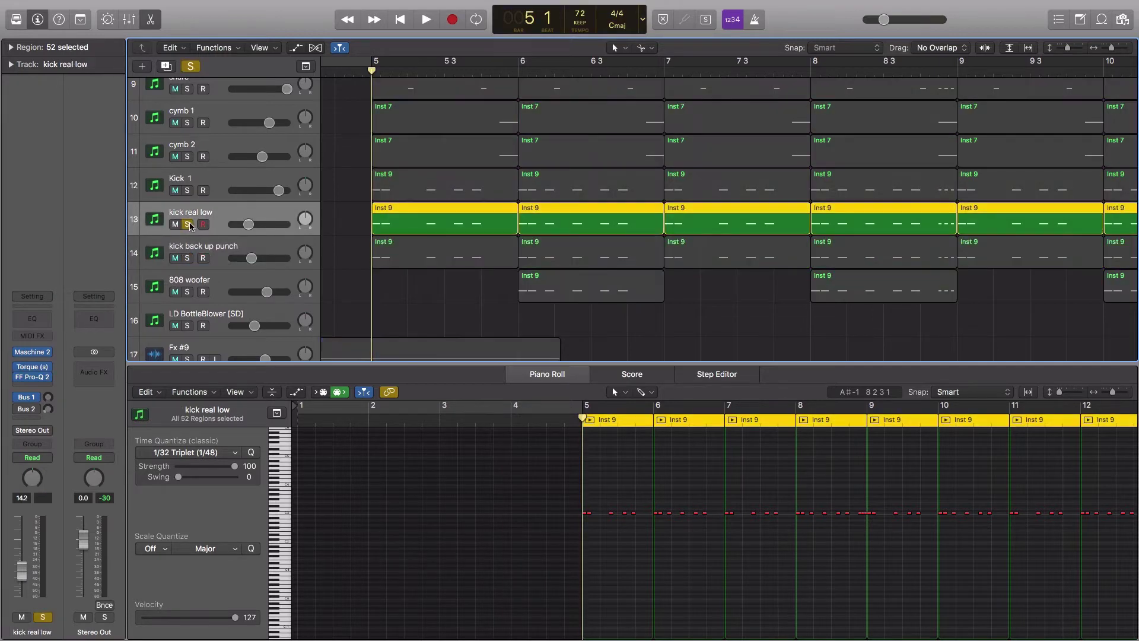
{"action": "left_click", "coordinate": [223, 197]}
{"action": "left_click", "coordinate": [216, 218]}
{"action": "left_click", "coordinate": [30, 370]}
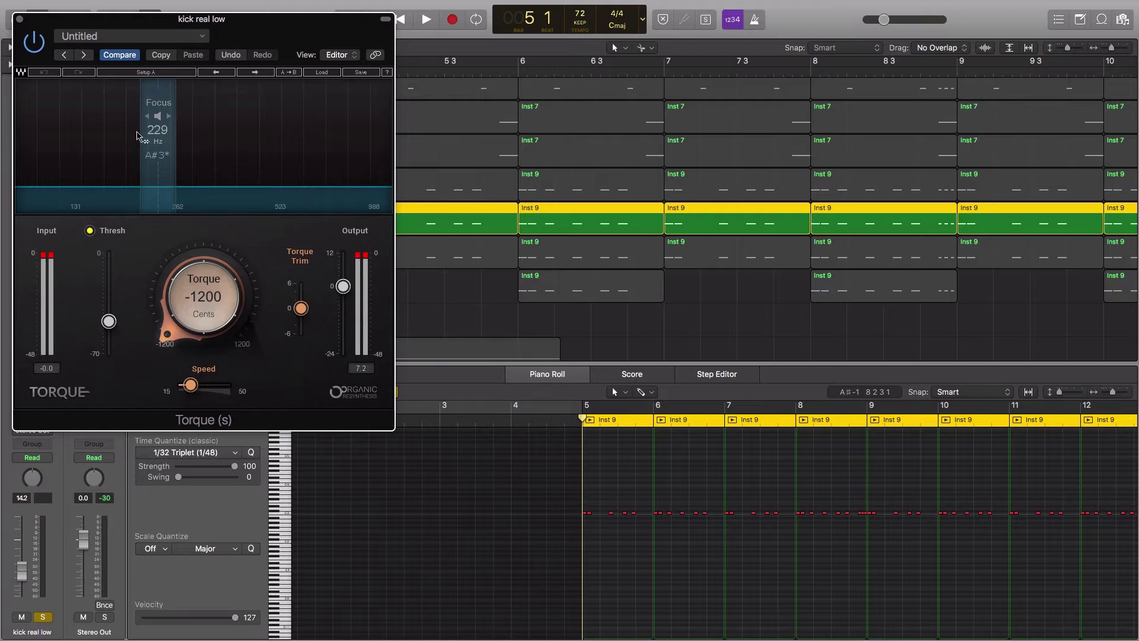
{"action": "left_click", "coordinate": [19, 20]}
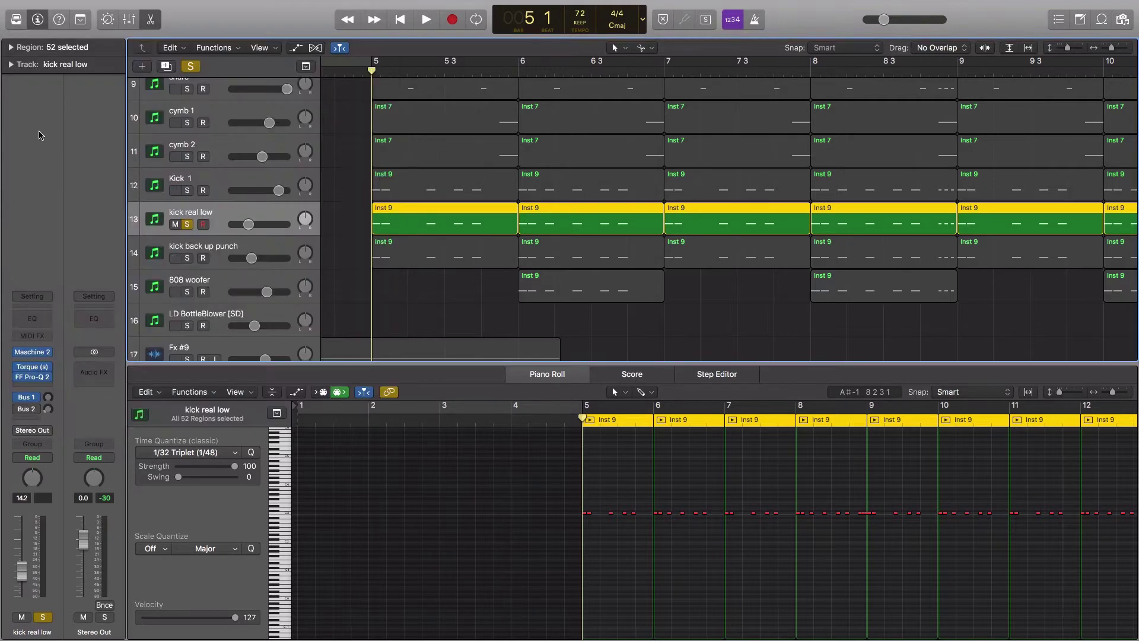
Examine the FF Pro-Q 2 filter curve on kick real low and audition the soloed track from bar 5
{"action": "left_click", "coordinate": [32, 378]}
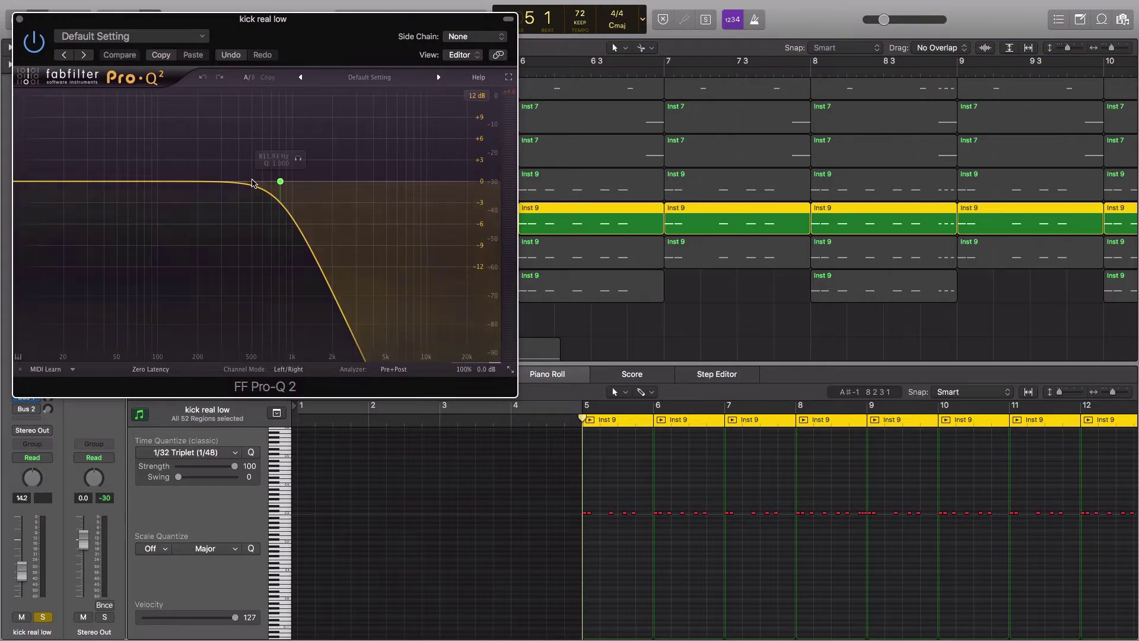
{"action": "left_click", "coordinate": [21, 19]}
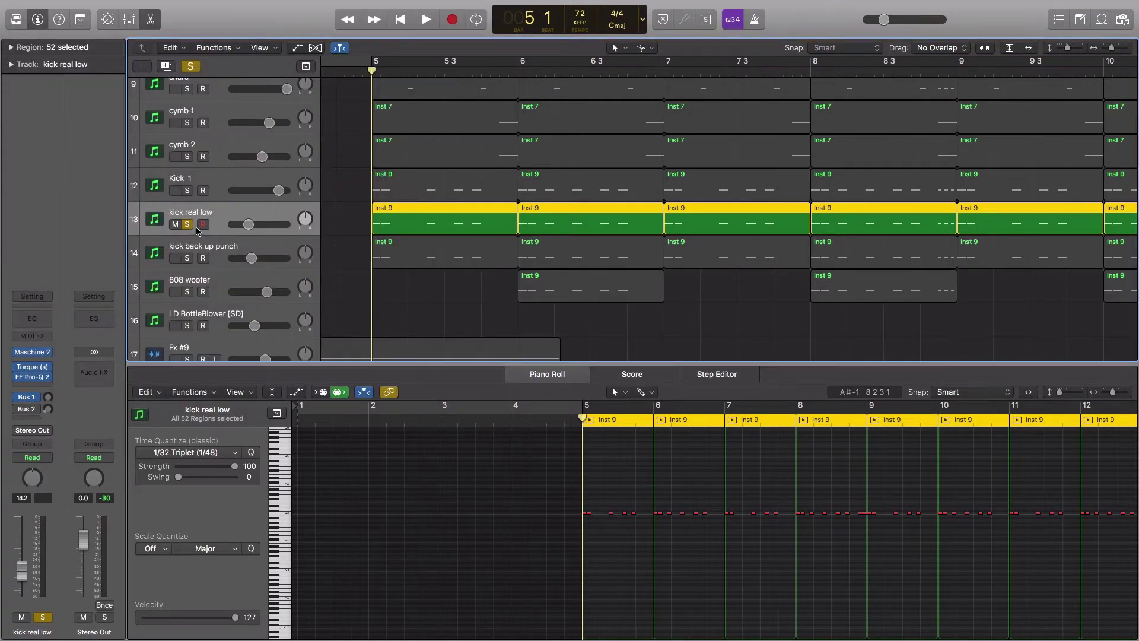
{"action": "key", "text": "space"}
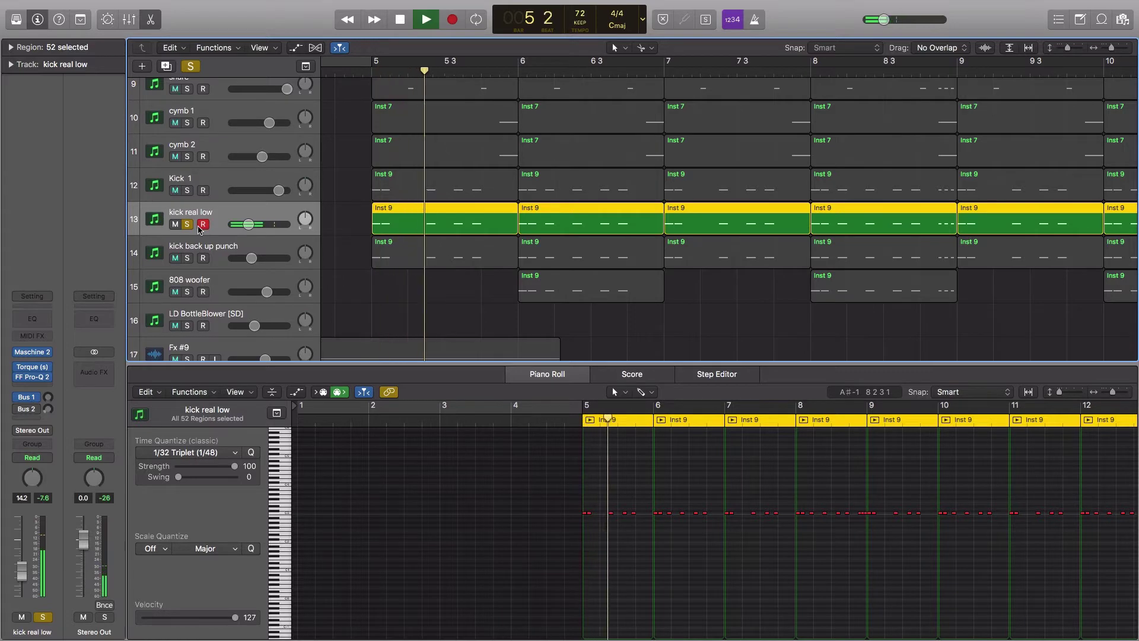
{"action": "key", "text": "space"}
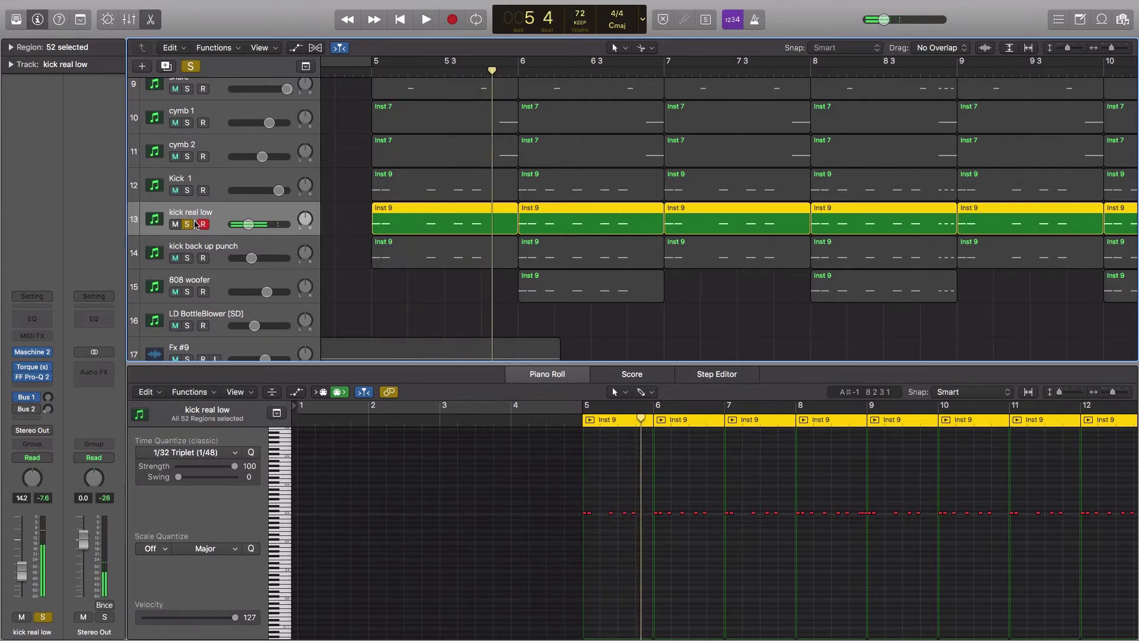
Switch the solo from kick real low to kick back up punch, audition it briefly from bar 5 and reset the playhead there
{"action": "left_click", "coordinate": [188, 224]}
{"action": "left_click", "coordinate": [188, 224]}
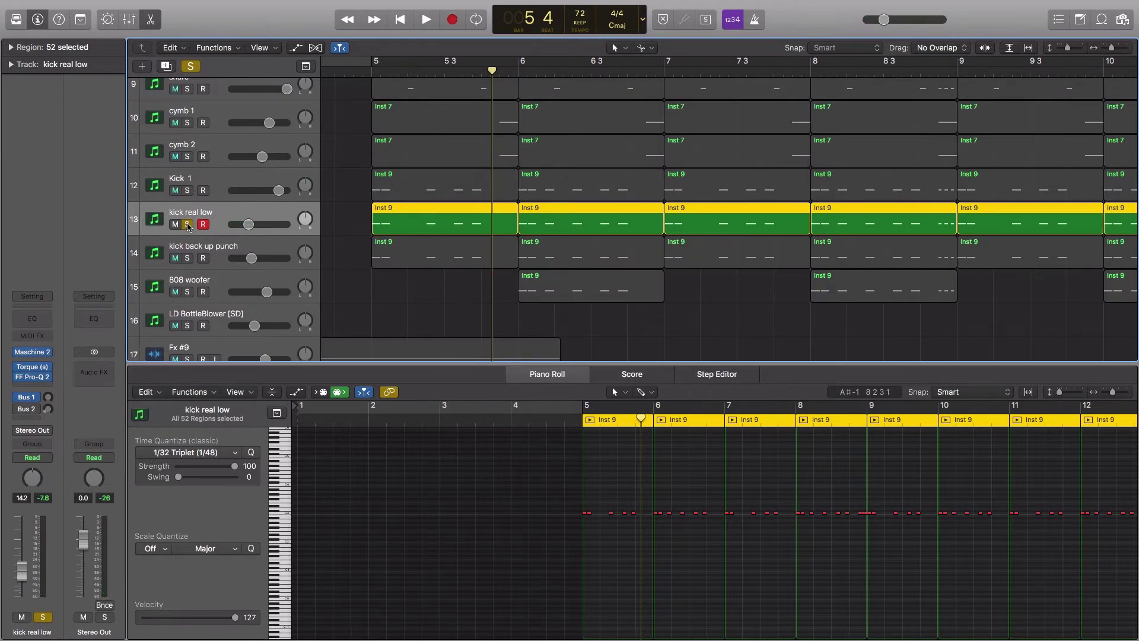
{"action": "left_click", "coordinate": [187, 224]}
{"action": "left_click", "coordinate": [187, 258]}
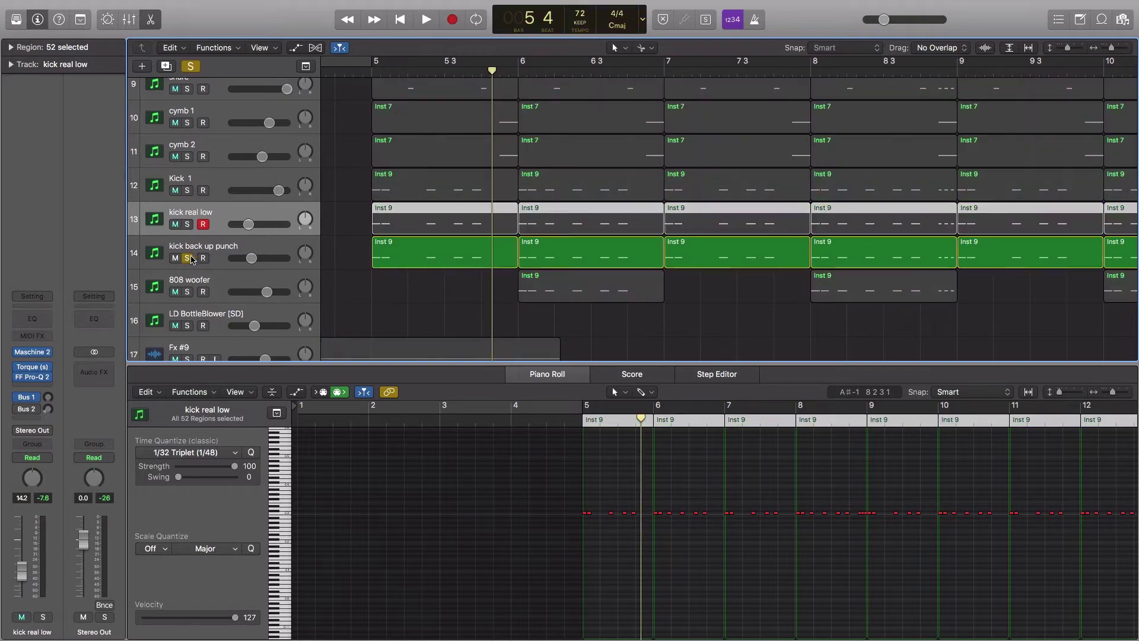
{"action": "left_click", "coordinate": [372, 70]}
{"action": "key", "text": "space"}
{"action": "key", "text": "space"}
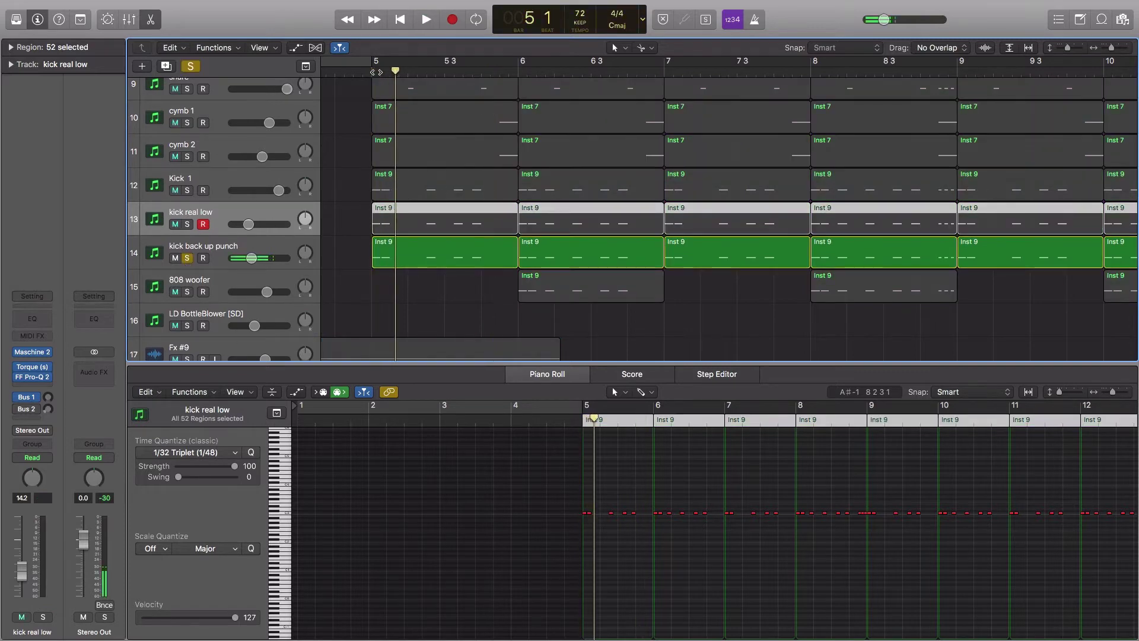
{"action": "left_click", "coordinate": [372, 70]}
Solo the kick real low, kick back up punch and 808 woofer tracks together
{"action": "left_click", "coordinate": [187, 258]}
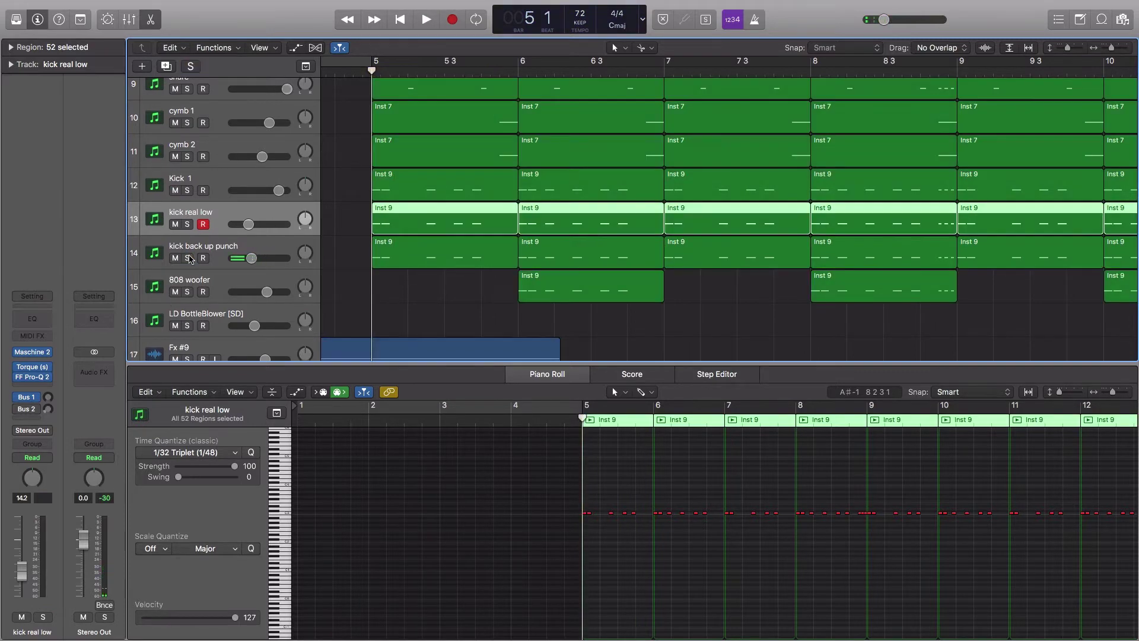
{"action": "left_click", "coordinate": [187, 224]}
{"action": "left_click", "coordinate": [187, 258]}
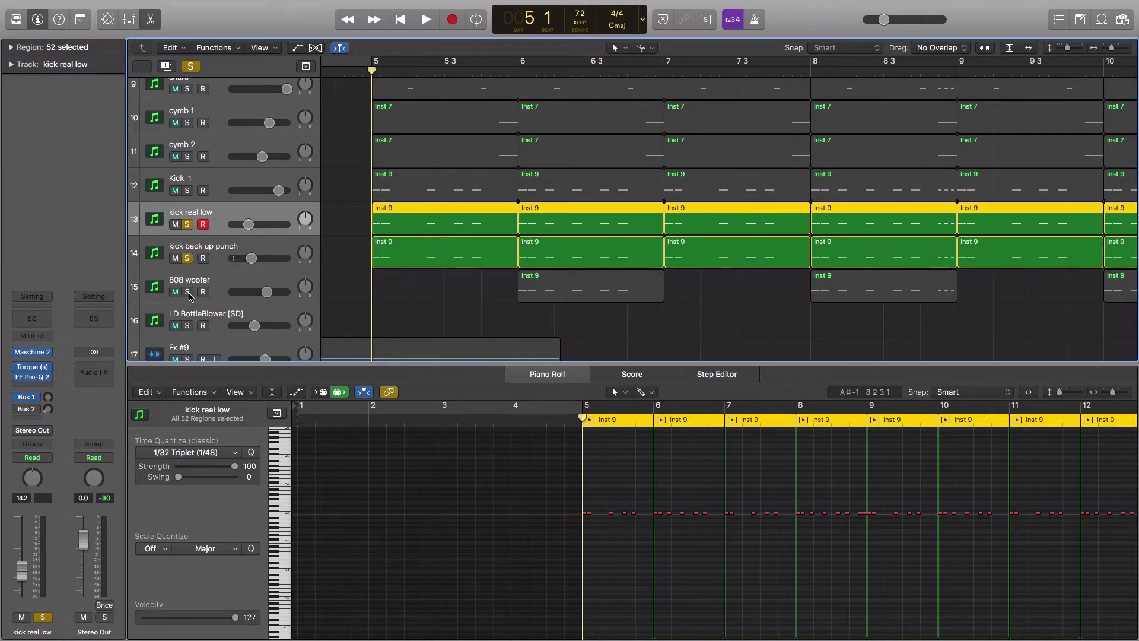
{"action": "left_click", "coordinate": [188, 292]}
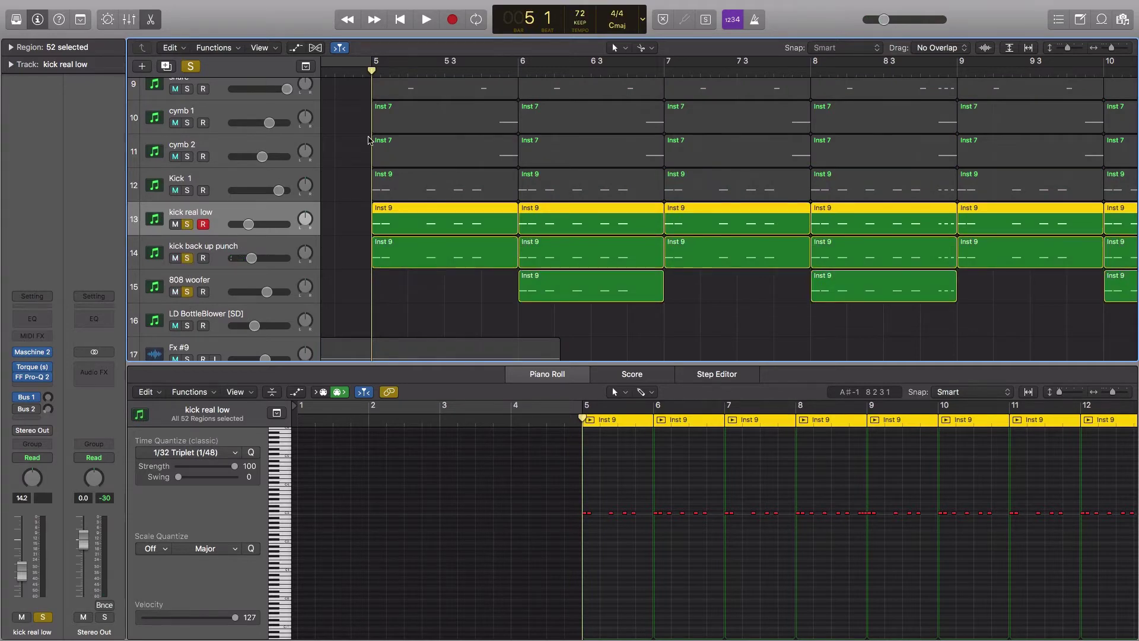
Add Kick 1 to the soloed kick and 808 tracks, audition the layers from bar 5 and place the playhead at bar 6
{"action": "left_click", "coordinate": [188, 191]}
{"action": "key", "text": "space"}
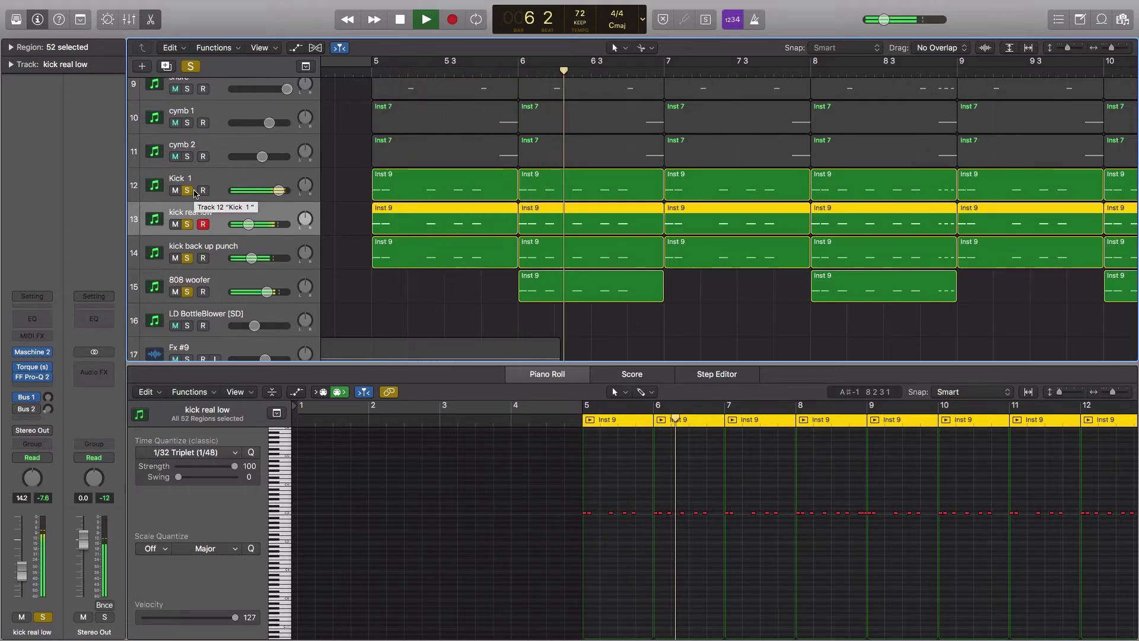
{"action": "key", "text": "space"}
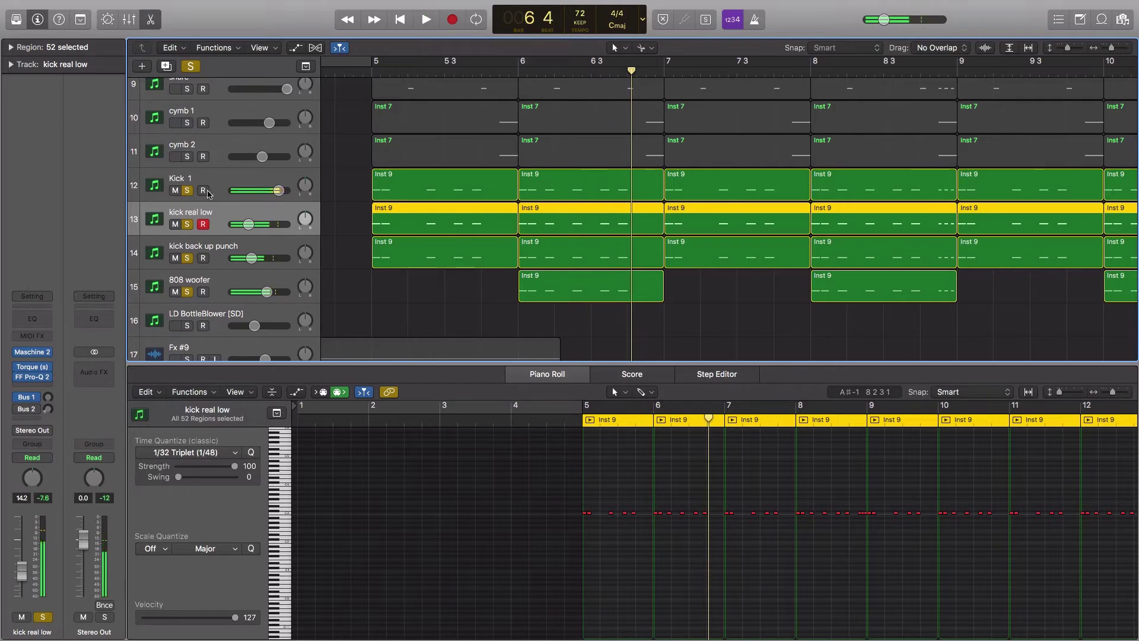
{"action": "left_click", "coordinate": [518, 67]}
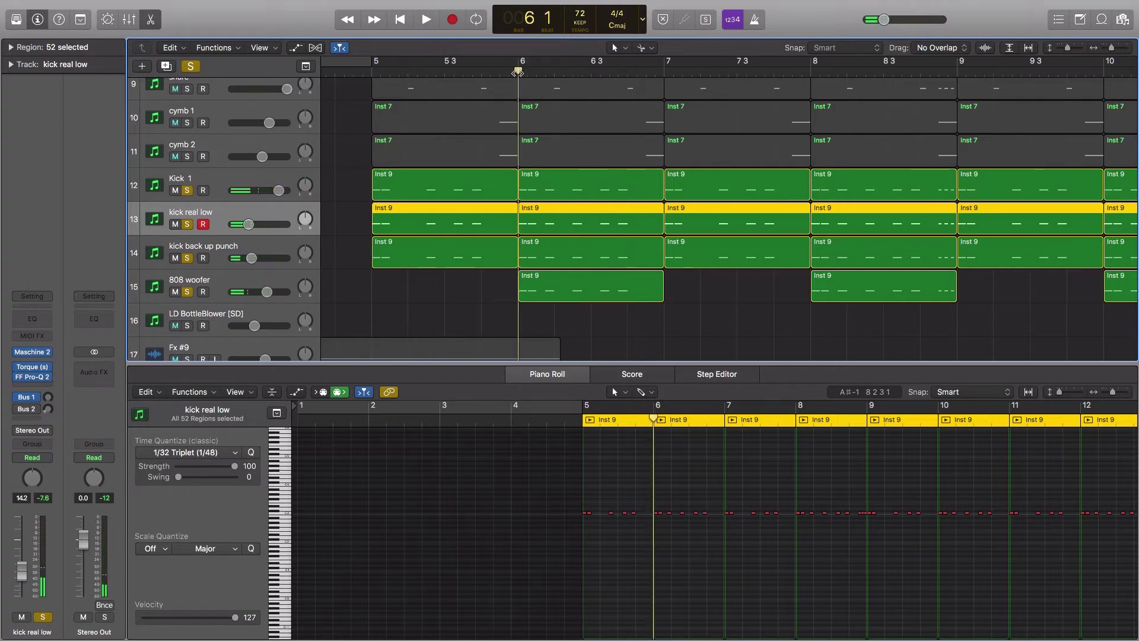
Examine the Kick 2 plug-in settings on the 808 woofer track
{"action": "left_click", "coordinate": [229, 279]}
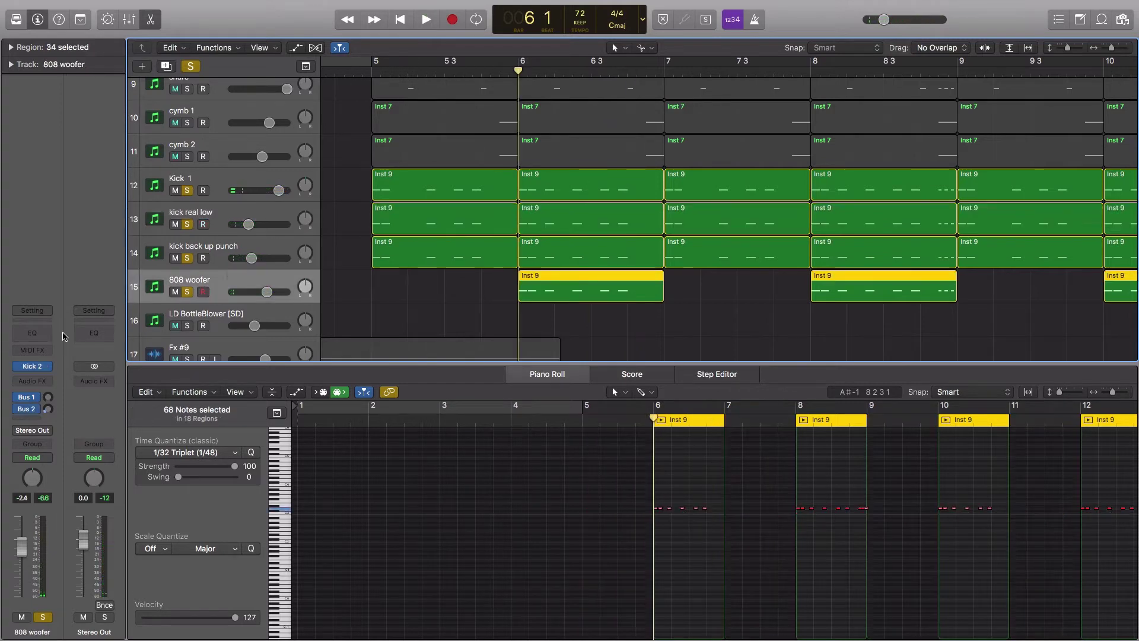
{"action": "left_click", "coordinate": [33, 368]}
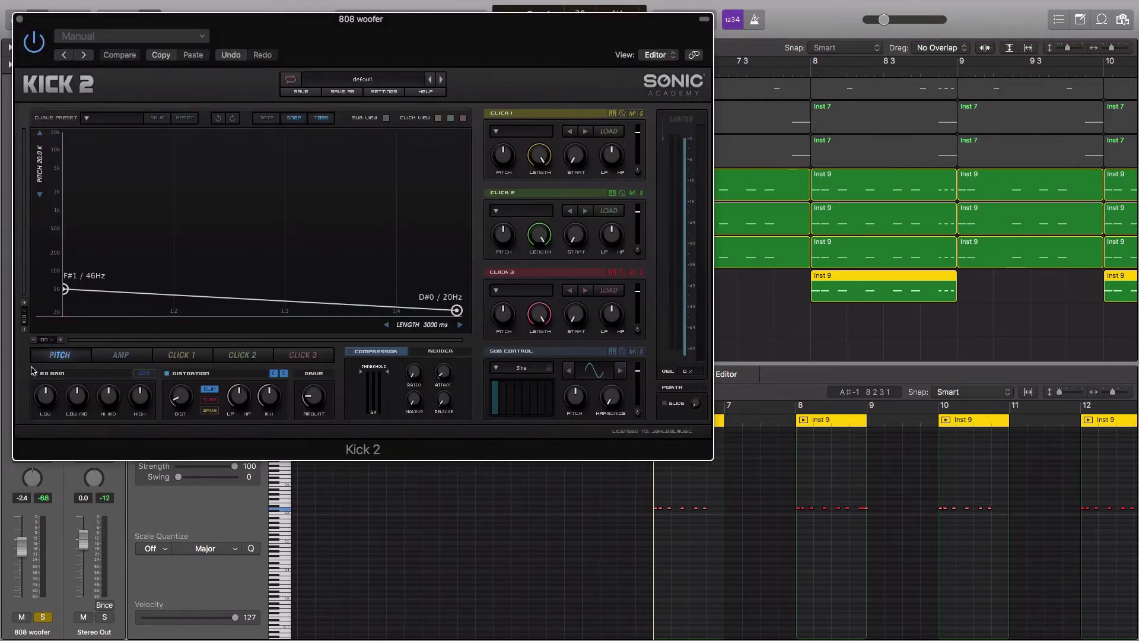
{"action": "left_click", "coordinate": [19, 18]}
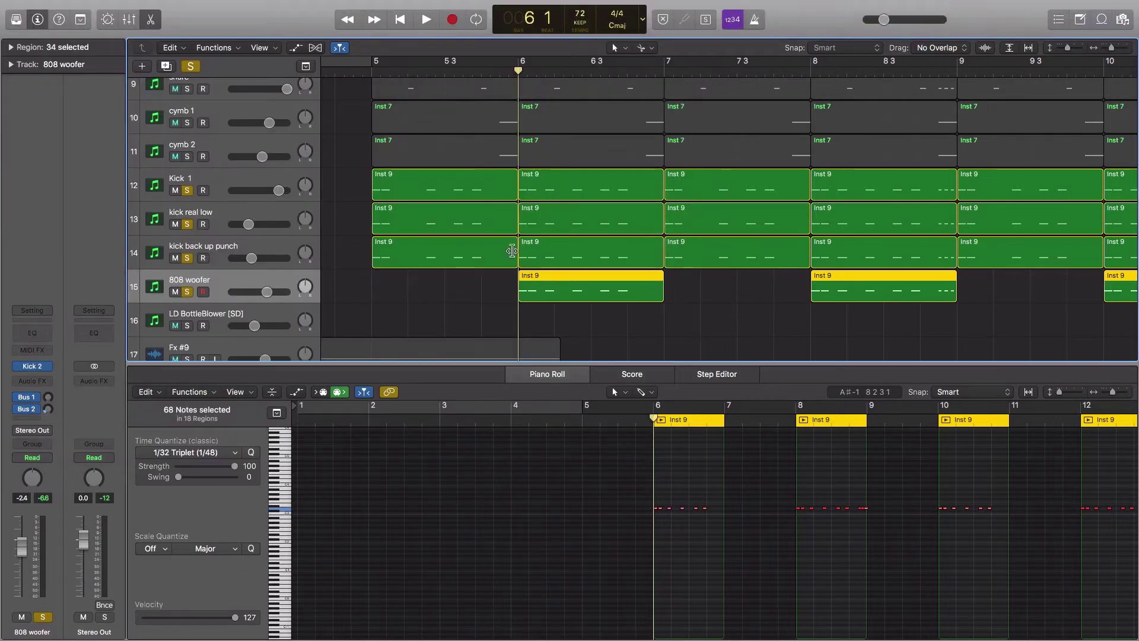
Solo 808 new era along with the kick layers, audition the combination from bar 5 and reset the playhead to bar 5
{"action": "key", "text": "super+Left"}
{"action": "key", "text": "super+Left"}
{"action": "key", "text": "super+Left"}
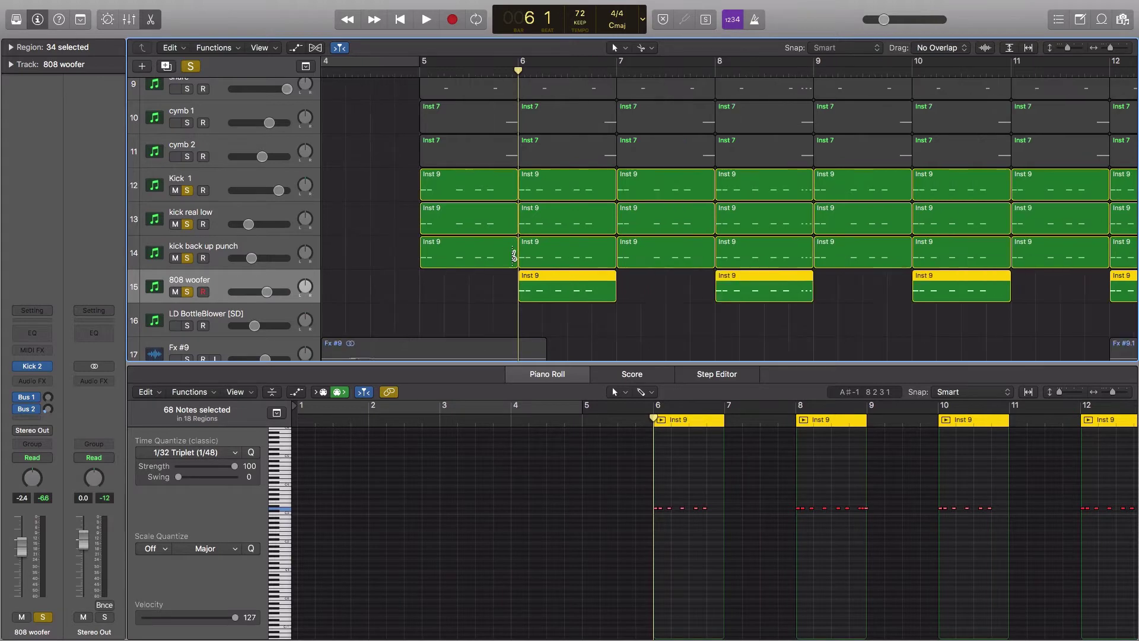
{"action": "key", "text": "super+Up"}
{"action": "key", "text": "super+Up"}
{"action": "key", "text": "super+Up"}
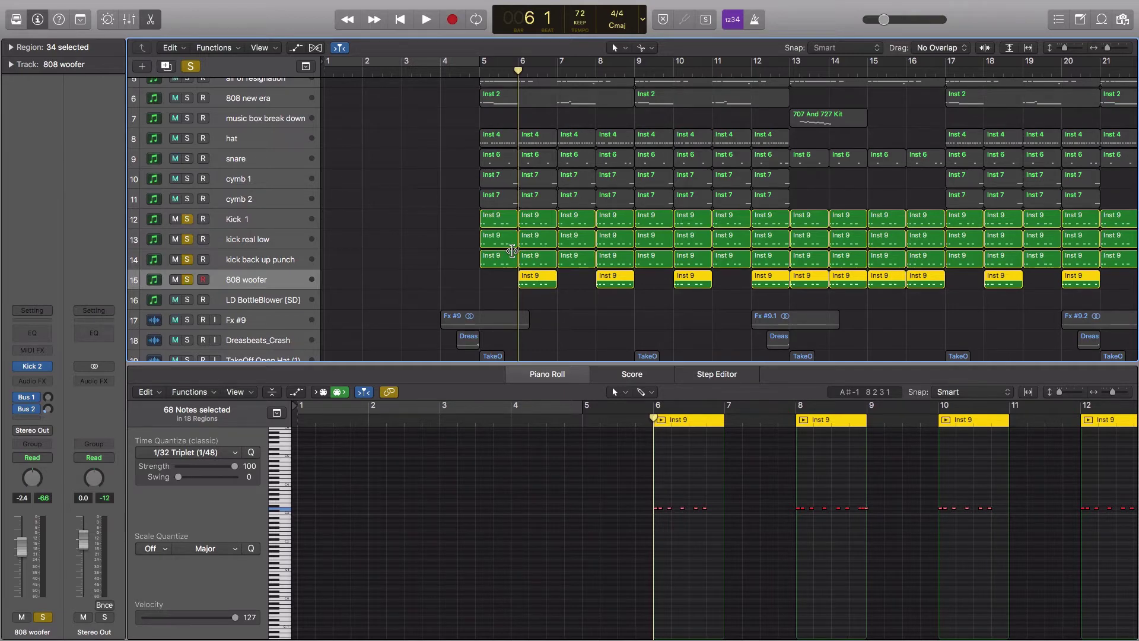
{"action": "left_click", "coordinate": [480, 71]}
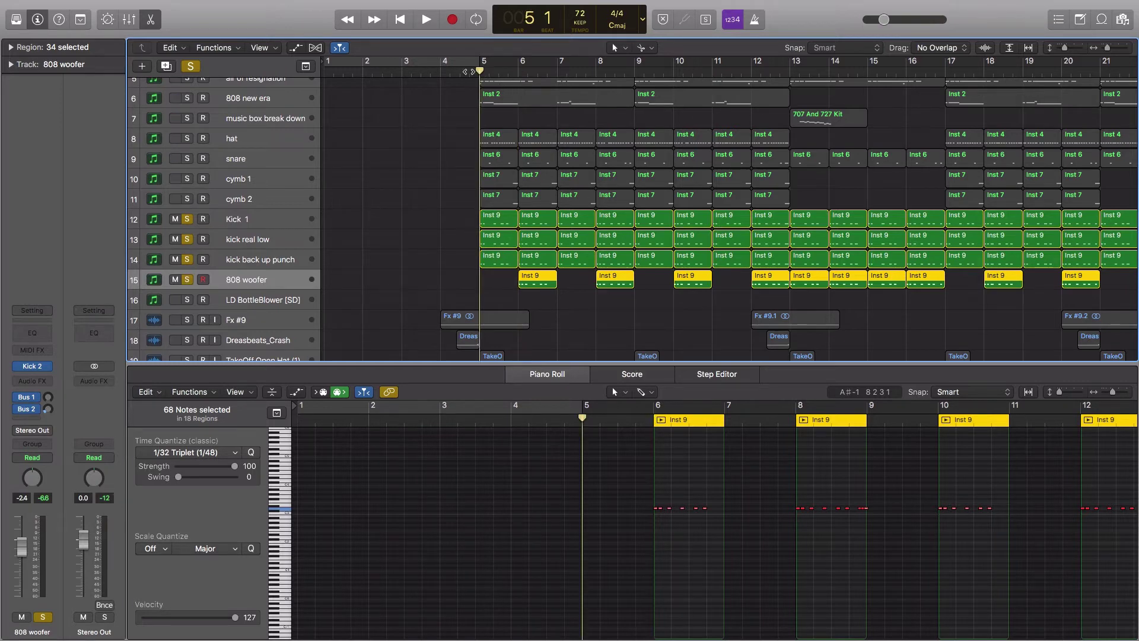
{"action": "left_click", "coordinate": [187, 98]}
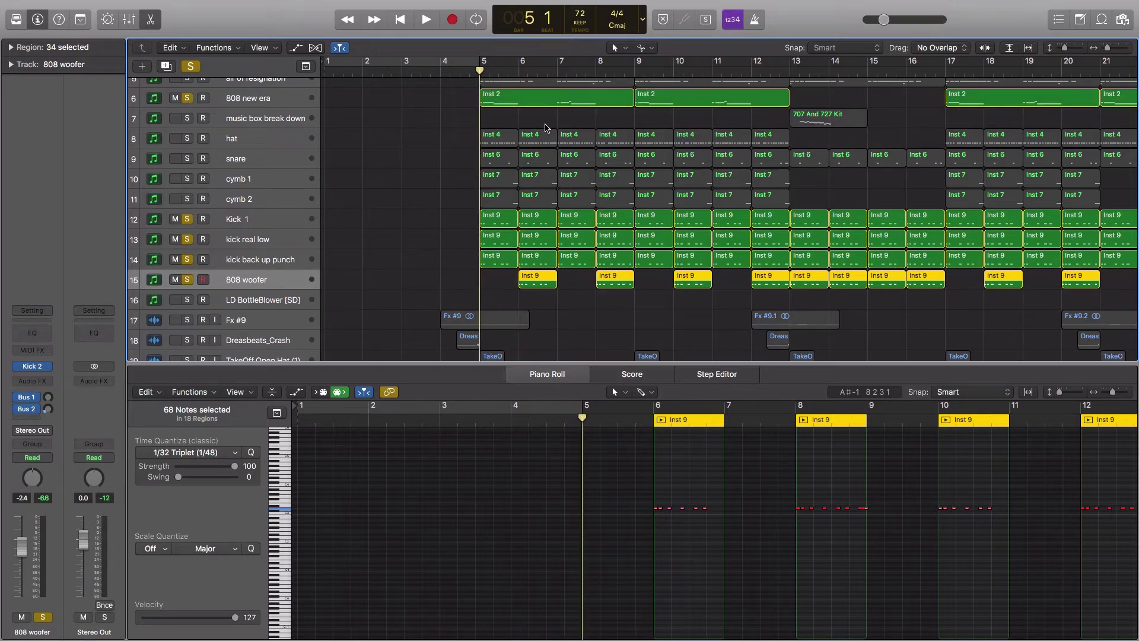
{"action": "key", "text": "space"}
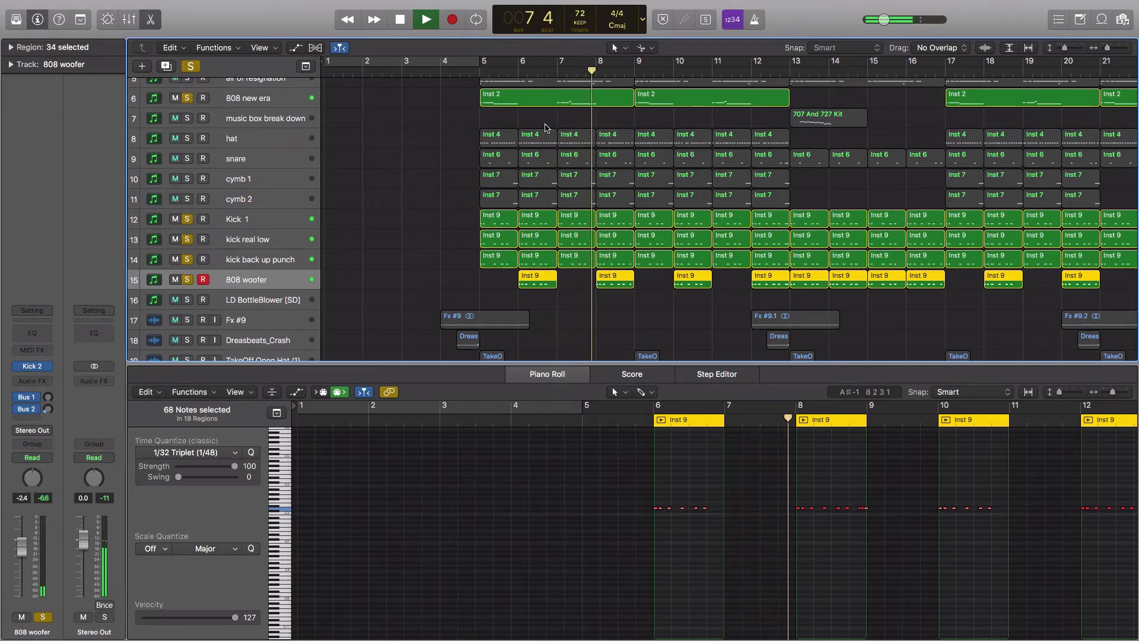
{"action": "key", "text": "space"}
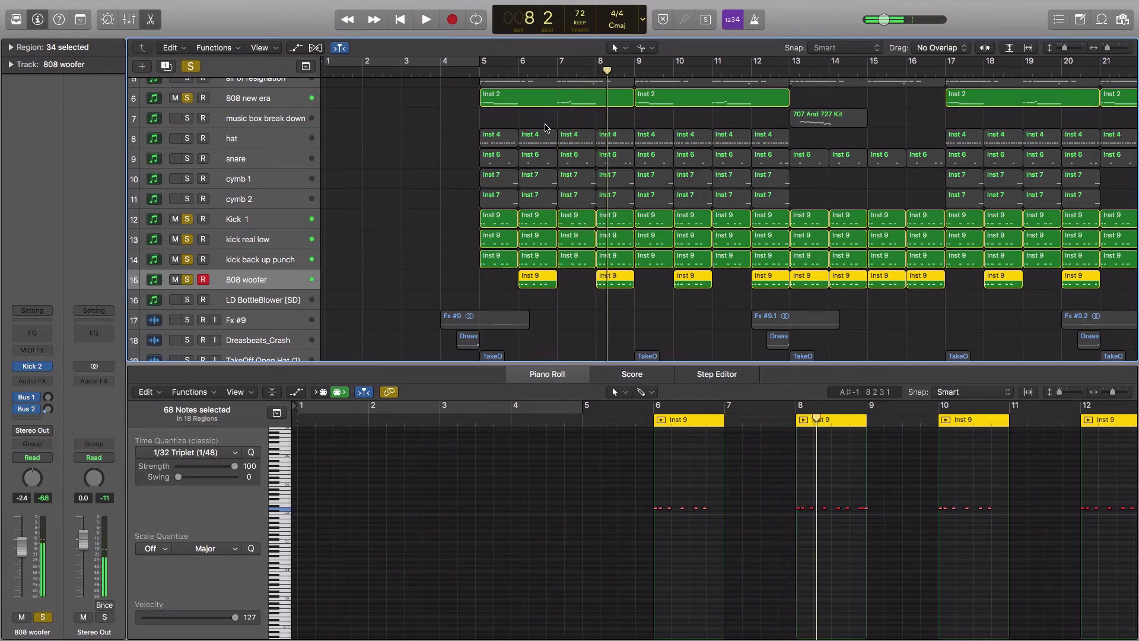
{"action": "left_click", "coordinate": [479, 71]}
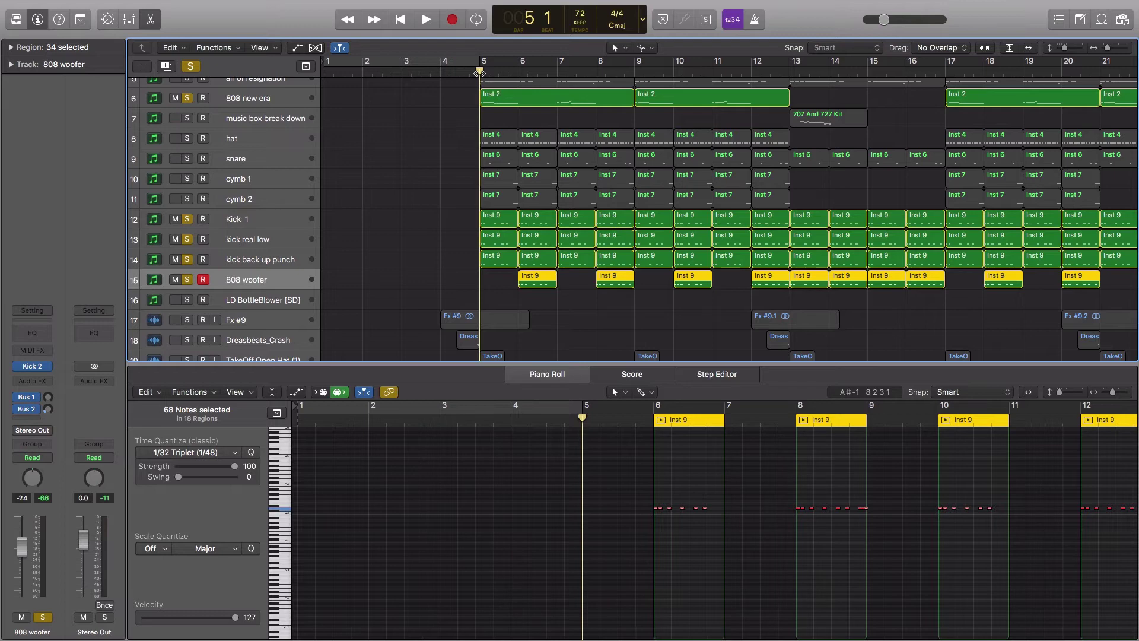
Audition the melodic tracks from Roads through 808 new era in solo from bar 5, without the kick layers
{"action": "left_click", "coordinate": [190, 66]}
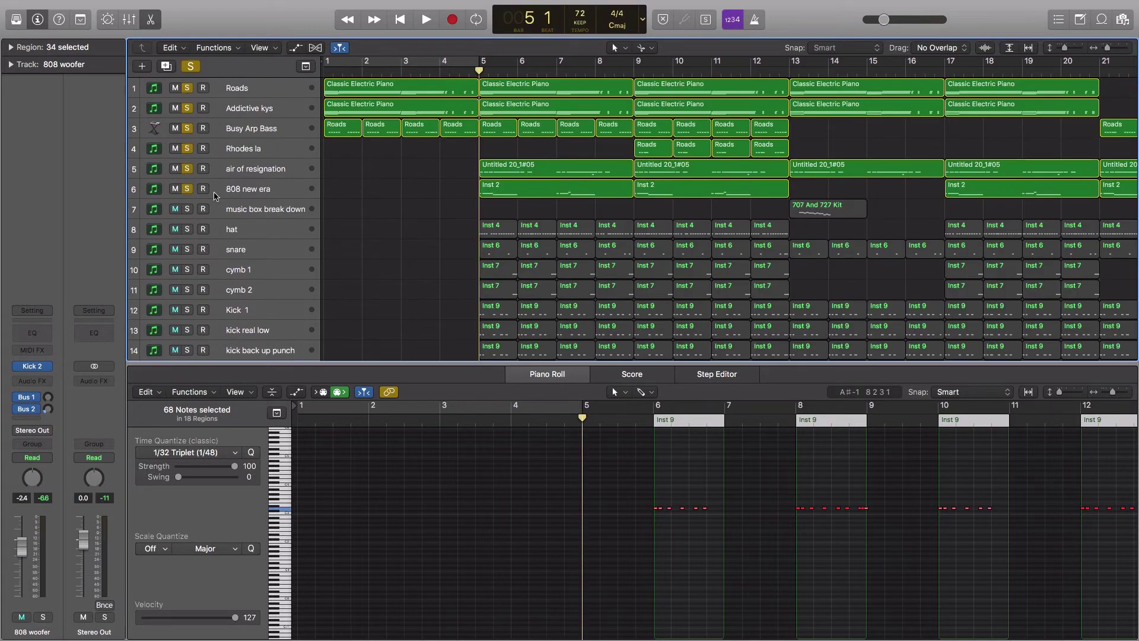
{"action": "key", "text": "space"}
{"action": "left_click", "coordinate": [187, 188]}
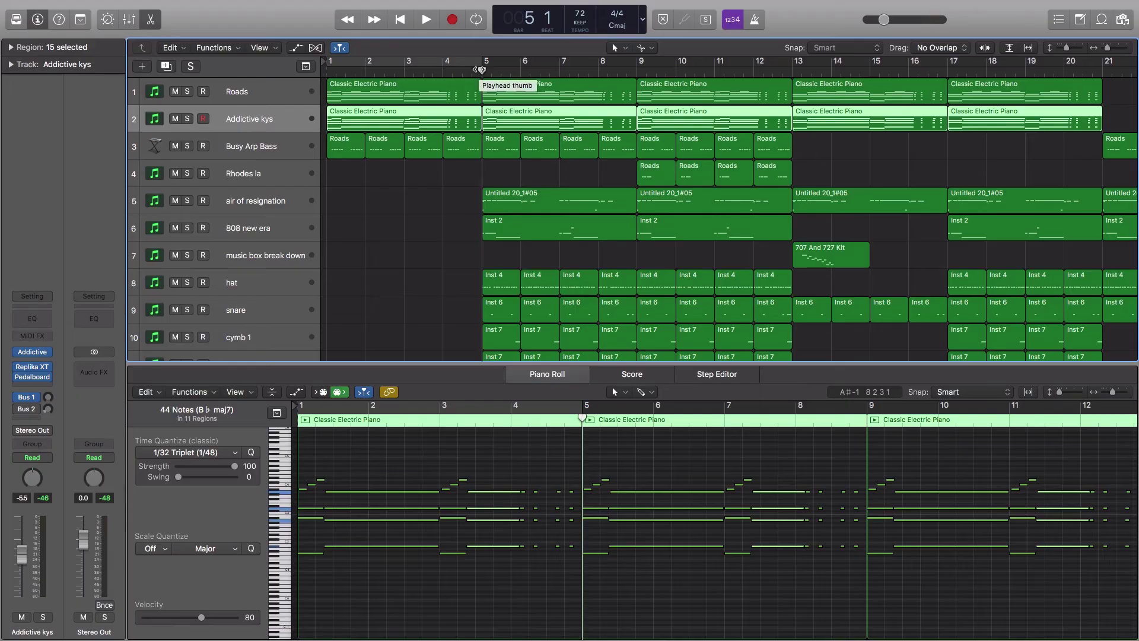
Solo the Addictive kys track and audition it from bar 5 to bar 9
{"action": "left_click", "coordinate": [187, 118]}
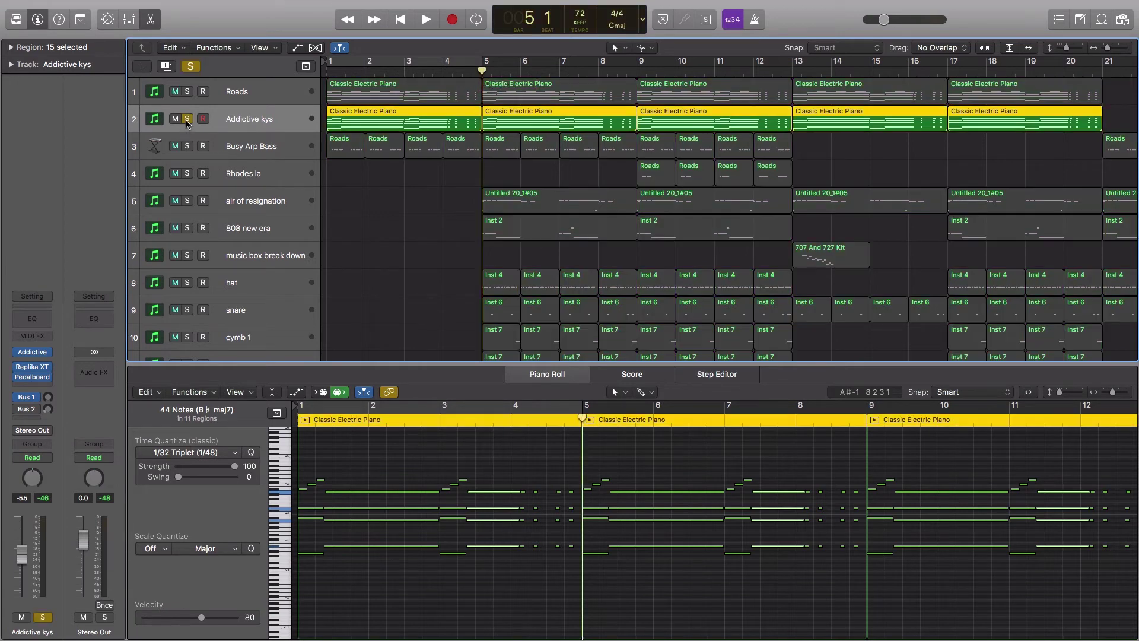
{"action": "key", "text": "space"}
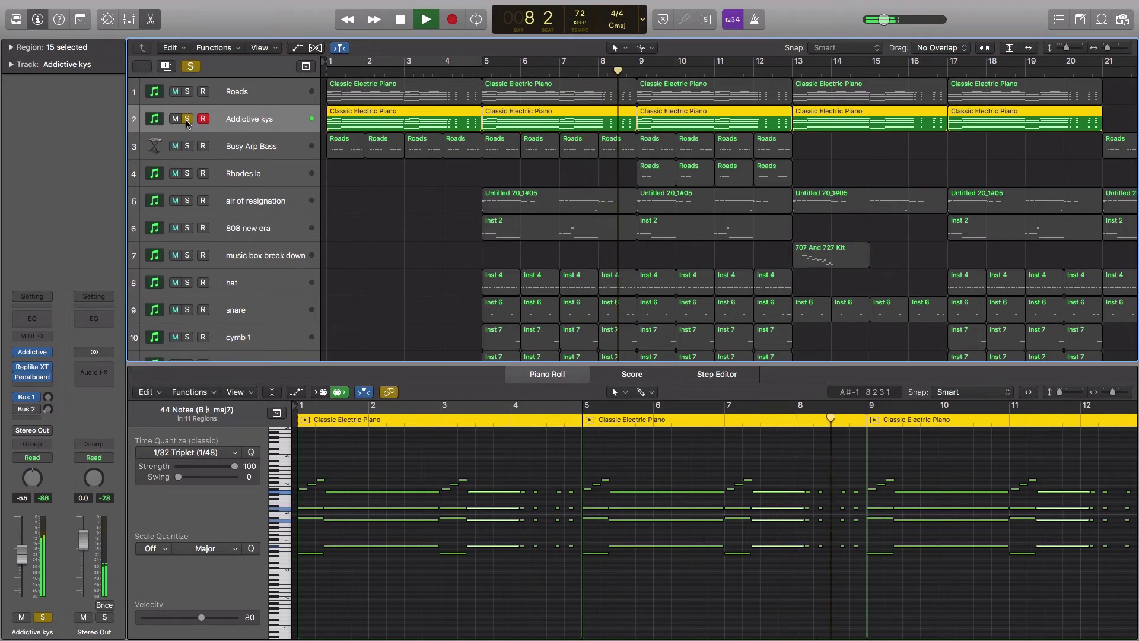
{"action": "key", "text": "space"}
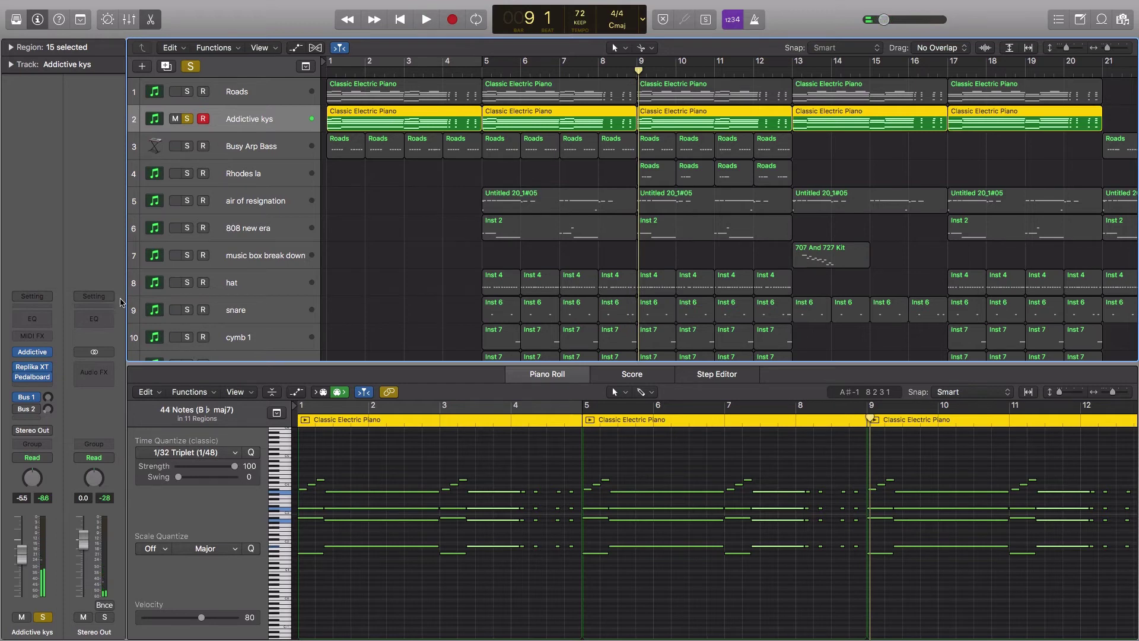
Examine the Replika XT delay and the Pedalboard effects on the Addictive kys track
{"action": "mouse_move", "coordinate": [29, 368]}
{"action": "left_click", "coordinate": [26, 368]}
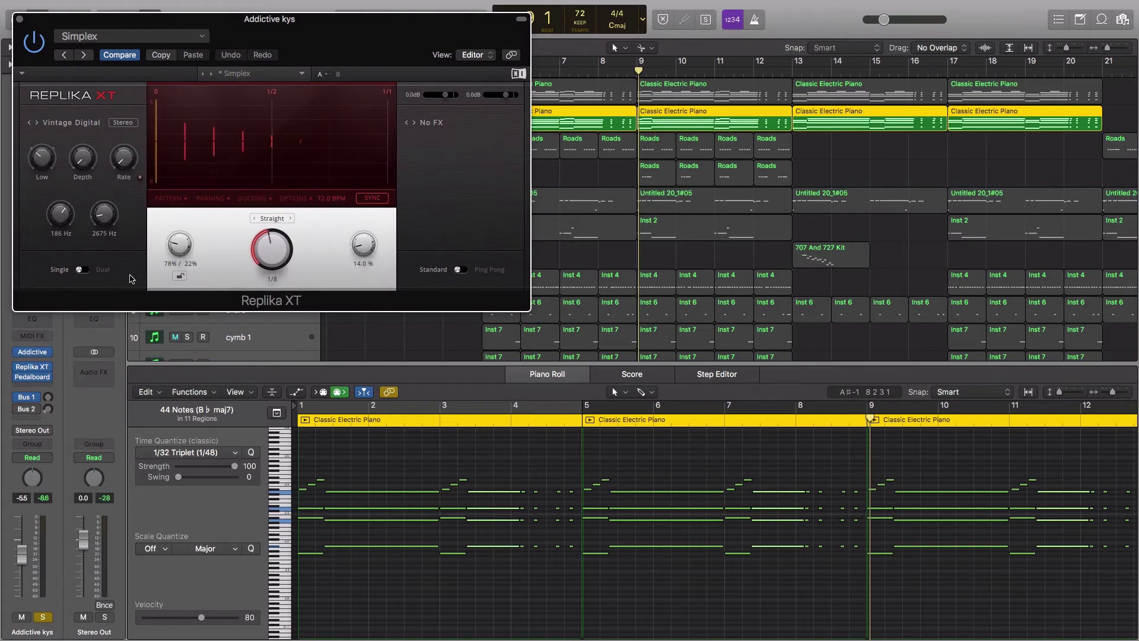
{"action": "left_click_drag", "start_coordinate": [287, 32], "coordinate": [456, 25]}
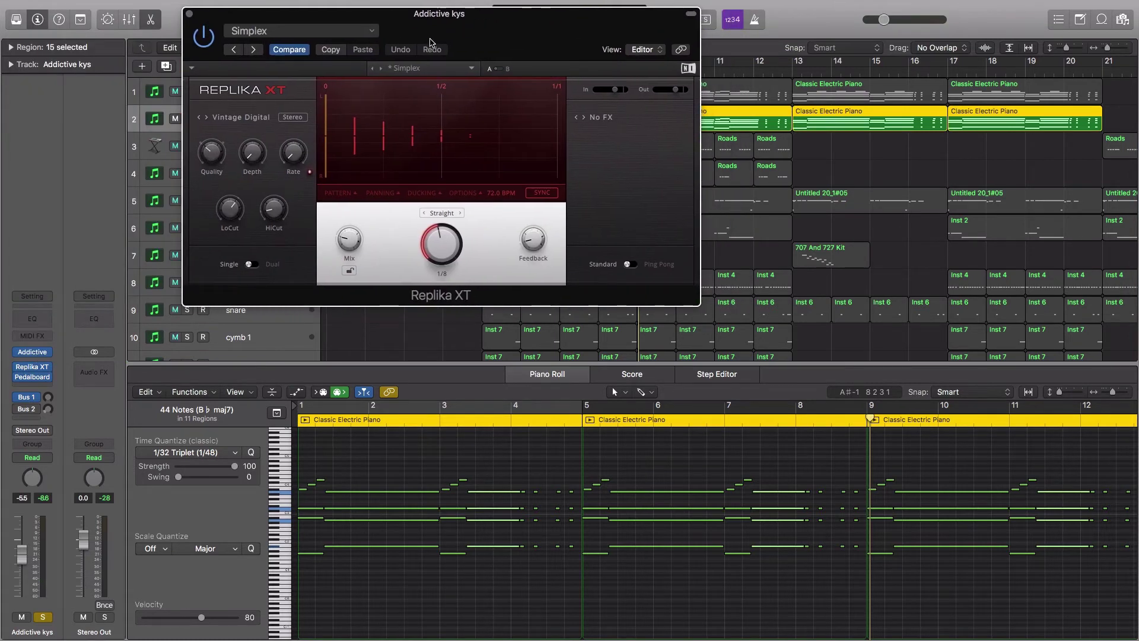
{"action": "left_click", "coordinate": [190, 15]}
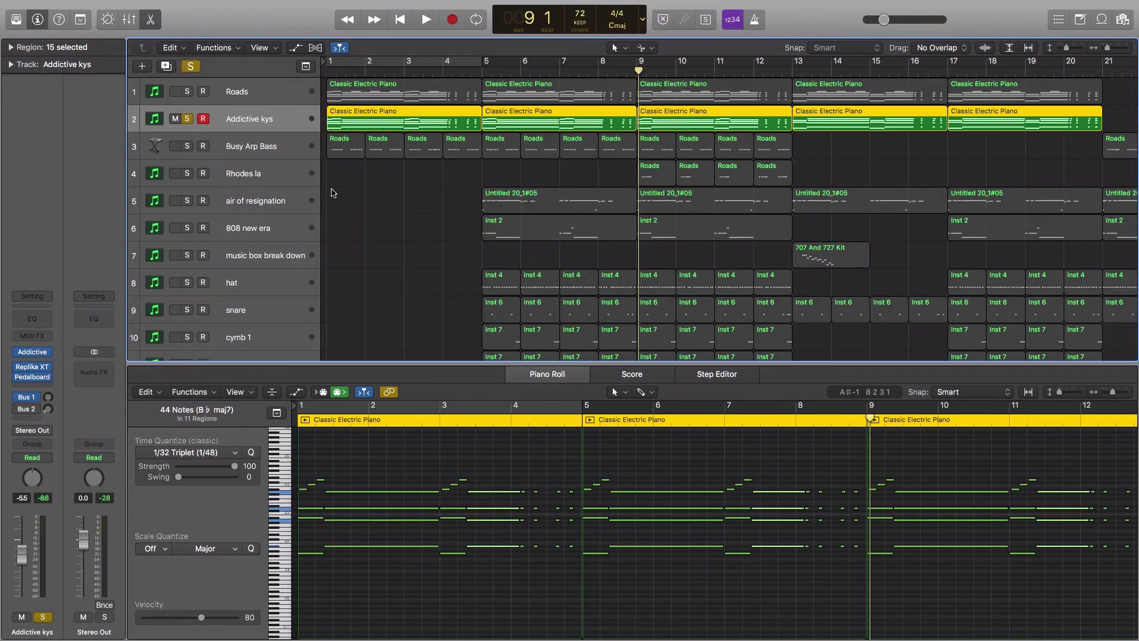
{"action": "mouse_move", "coordinate": [33, 380]}
{"action": "left_click", "coordinate": [33, 381]}
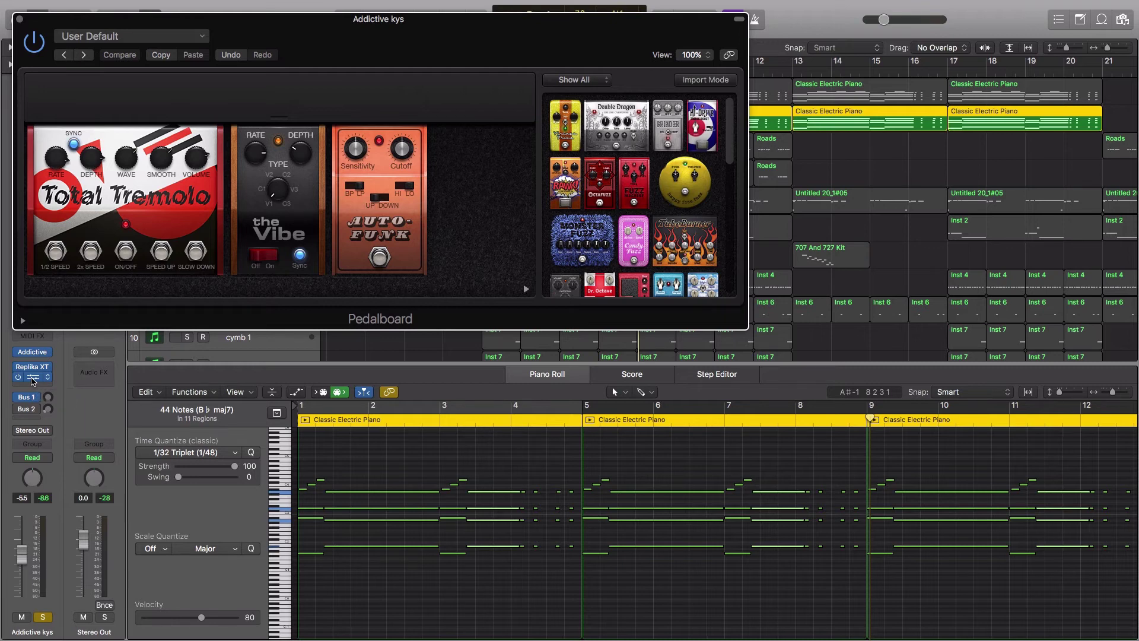
{"action": "left_click", "coordinate": [20, 19]}
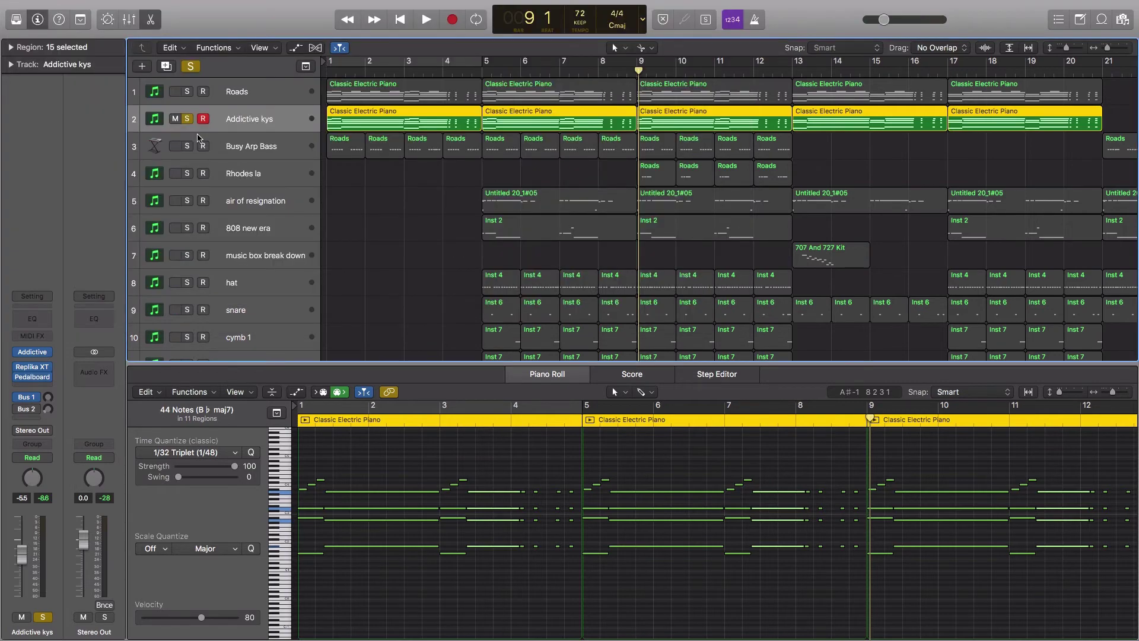
Switch the solo from Addictive kys to Busy Arp Bass and audition it from bar 5 with its Alchemy instrument open
{"action": "left_click", "coordinate": [186, 118]}
{"action": "left_click", "coordinate": [187, 146]}
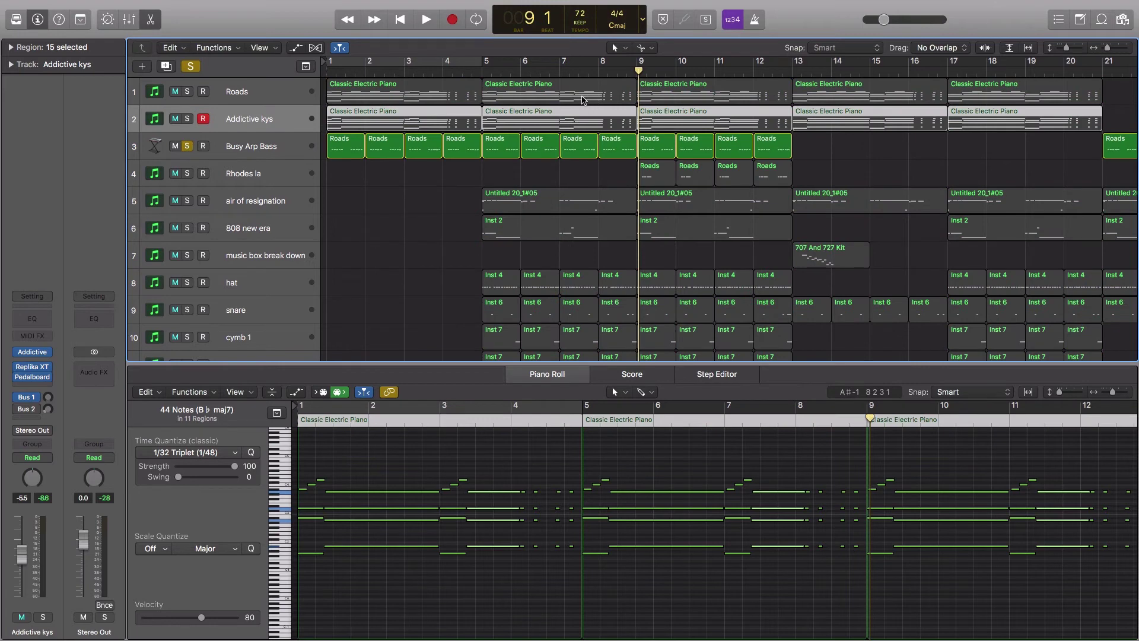
{"action": "left_click", "coordinate": [484, 71]}
{"action": "key", "text": "space"}
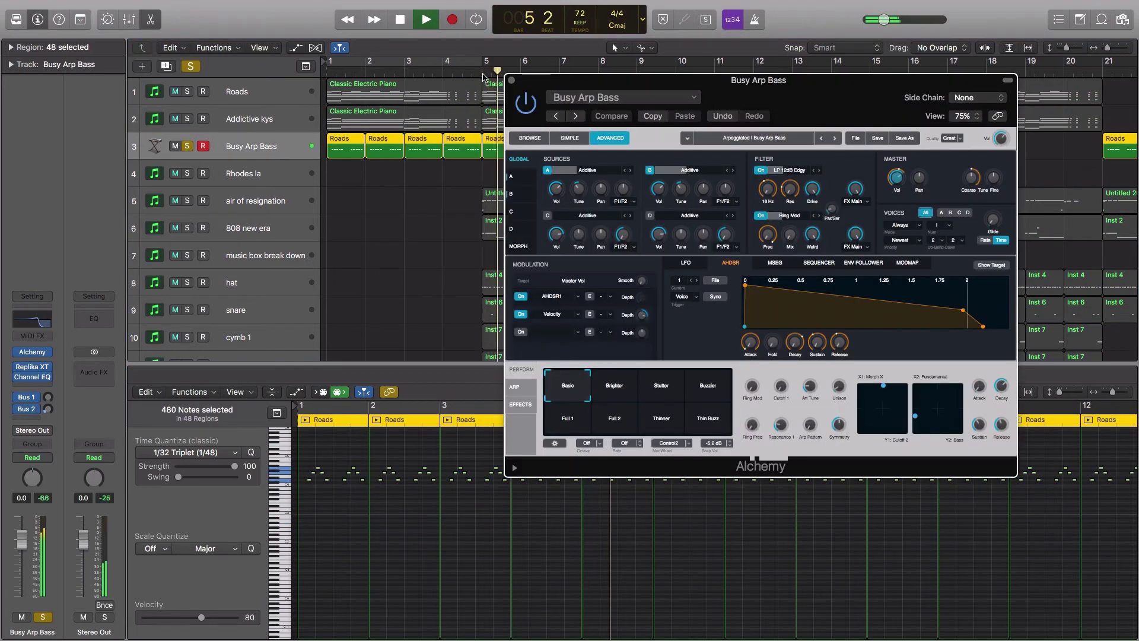
{"action": "key", "text": "space"}
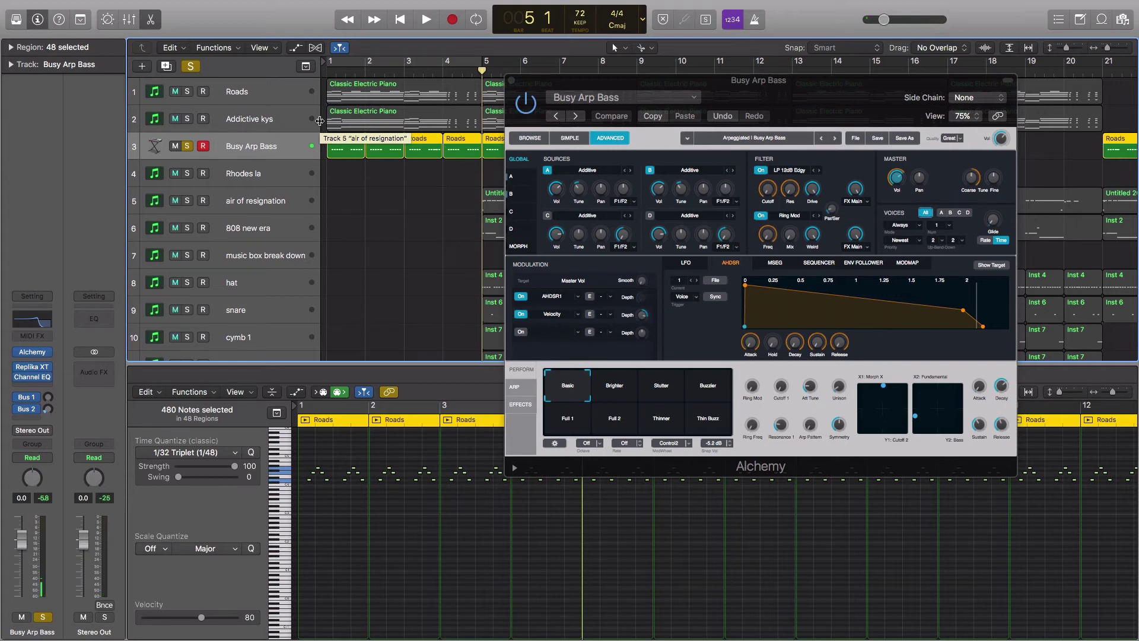
{"action": "key", "text": "space"}
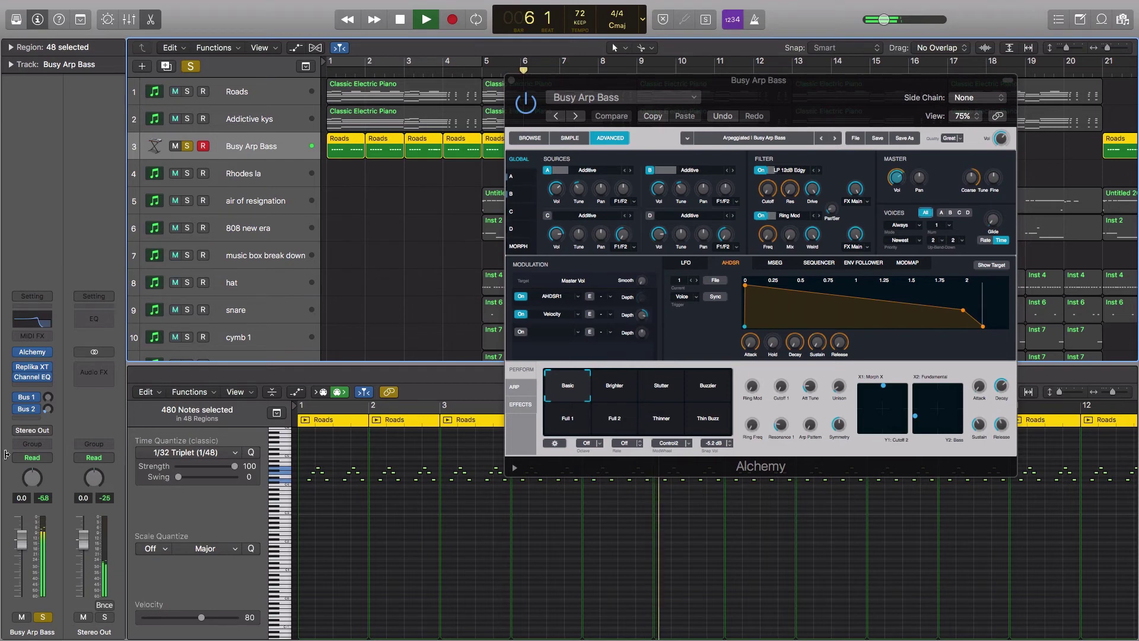
Examine the Channel EQ curve on Busy Arp Bass during playback, then stop and close its plug-in windows
{"action": "left_click", "coordinate": [32, 319]}
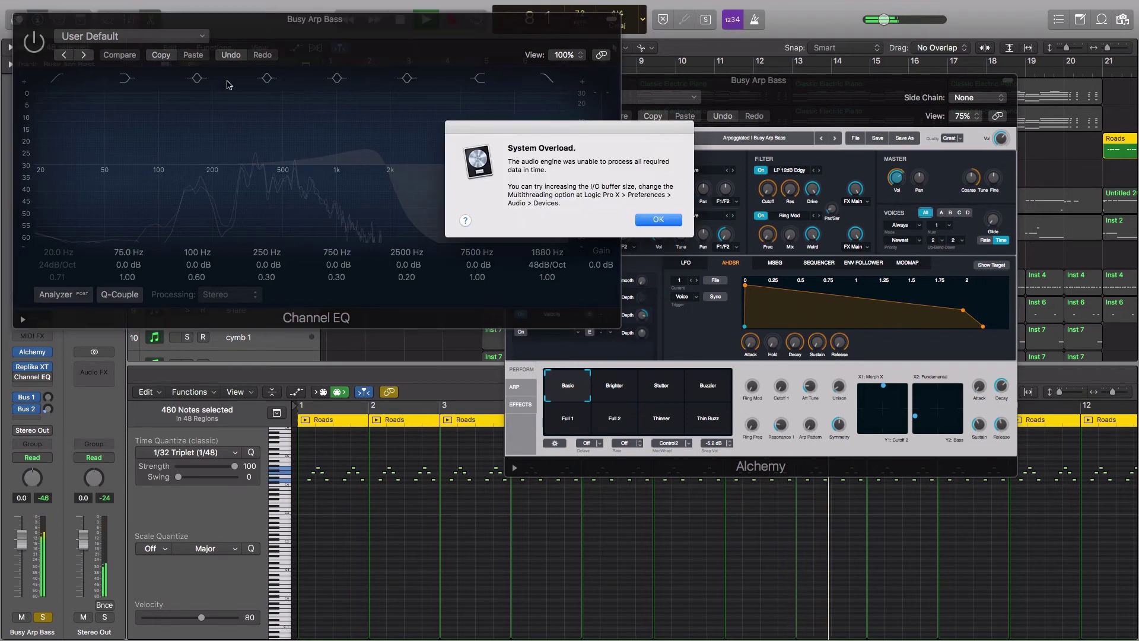
{"action": "key", "text": "Return"}
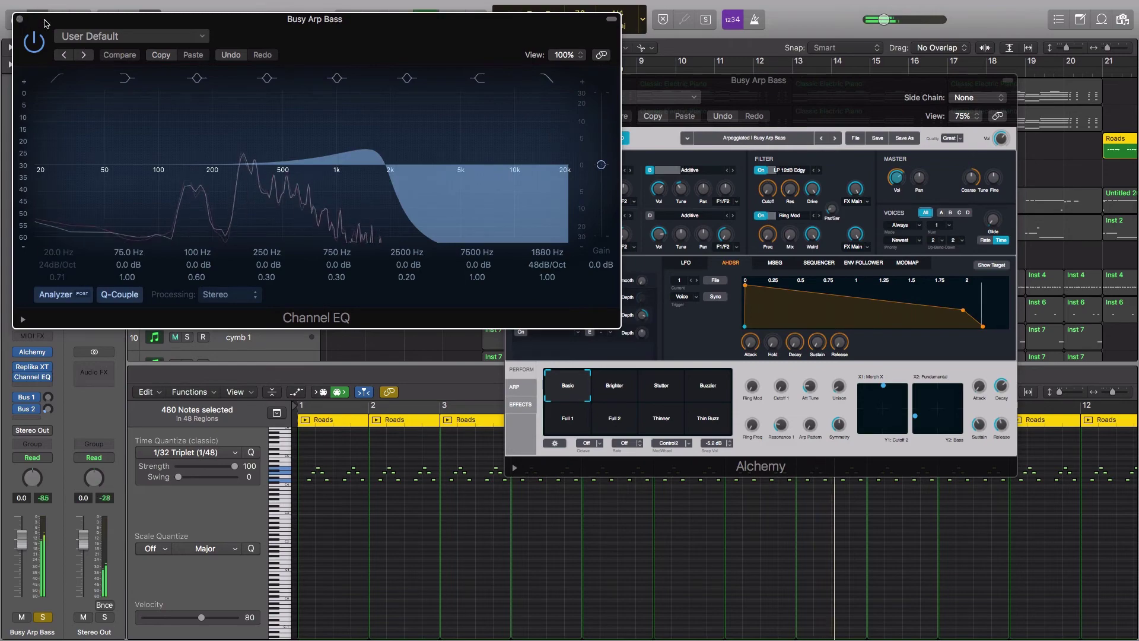
{"action": "left_click", "coordinate": [20, 19]}
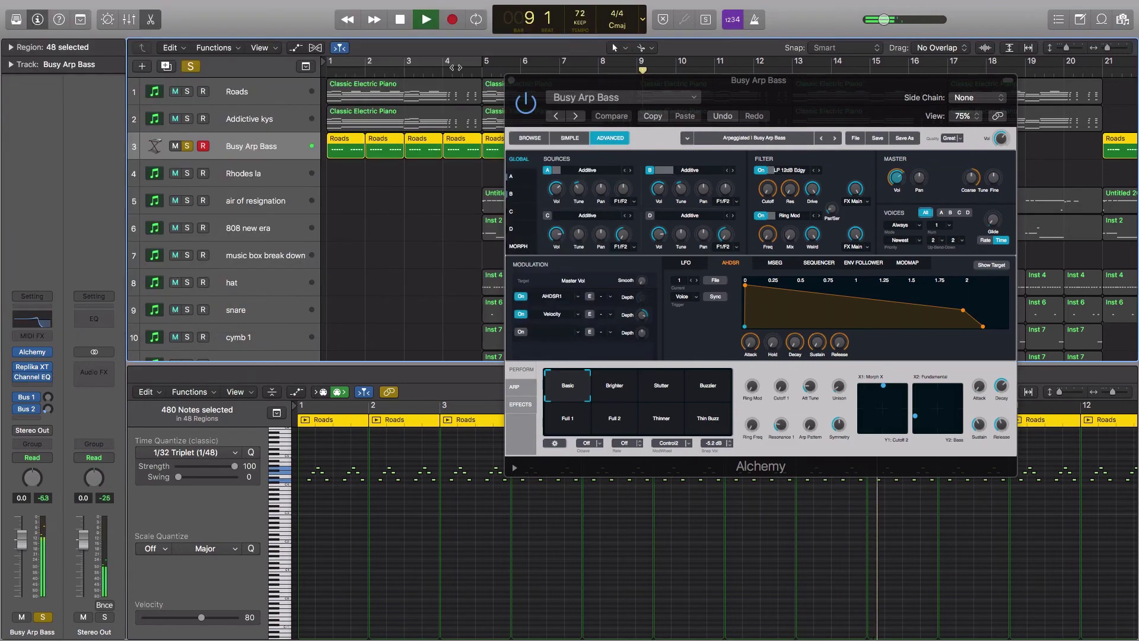
{"action": "left_click", "coordinate": [667, 218]}
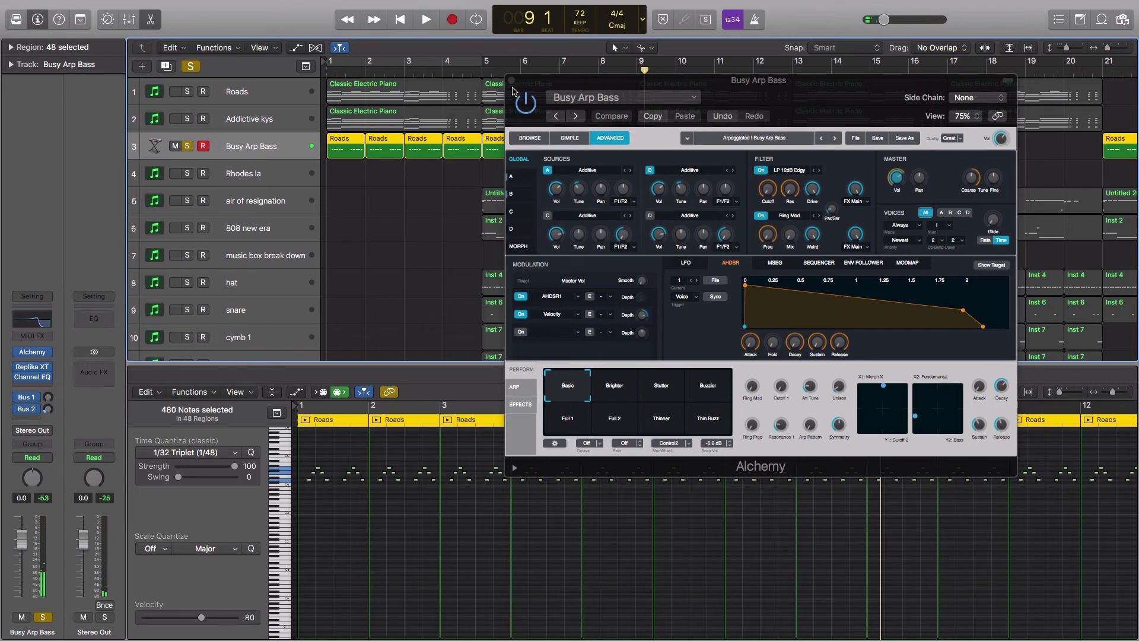
{"action": "left_click", "coordinate": [511, 80]}
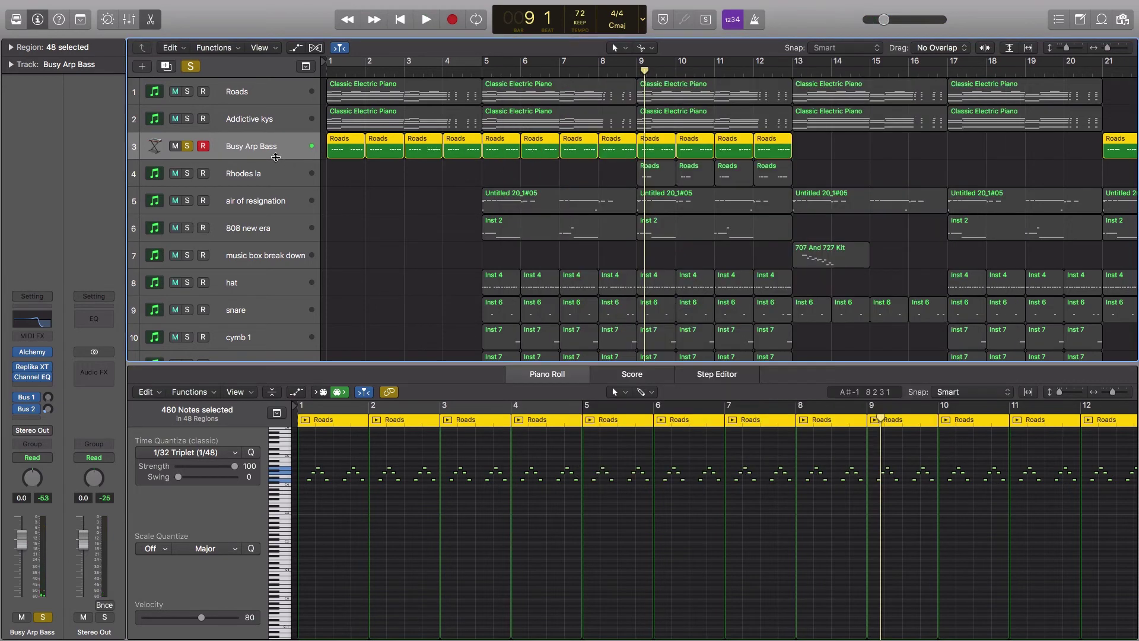
Solo Rhodes la together with Busy Arp Bass and audition both tracks from bar 9
{"action": "left_click", "coordinate": [186, 173]}
{"action": "left_click", "coordinate": [254, 173]}
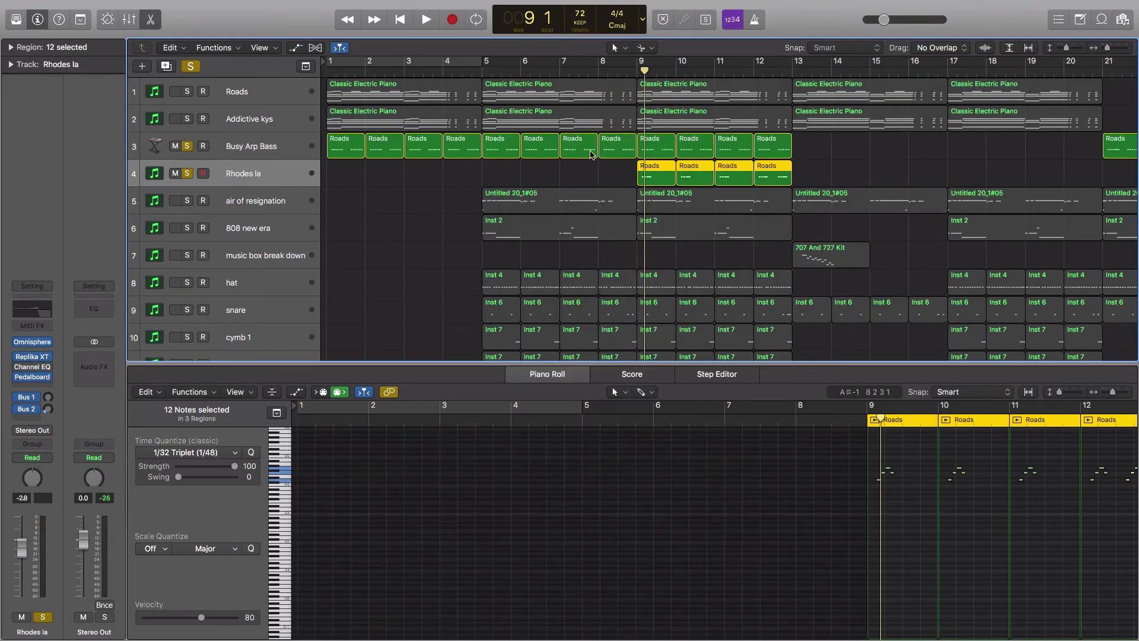
{"action": "key", "text": "space"}
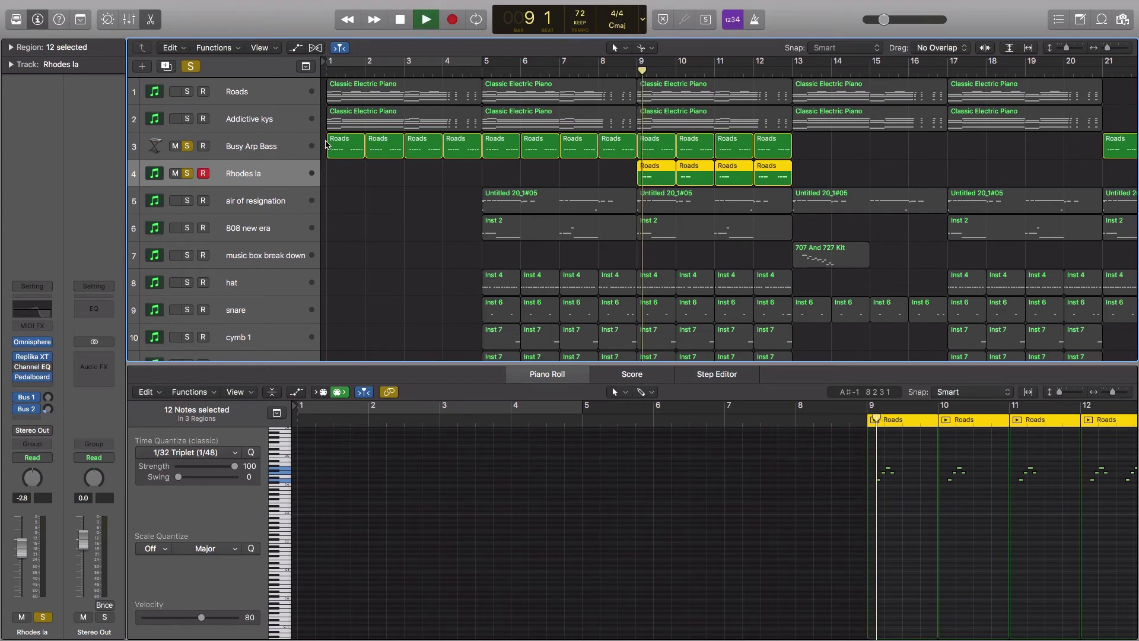
{"action": "key", "text": "Return"}
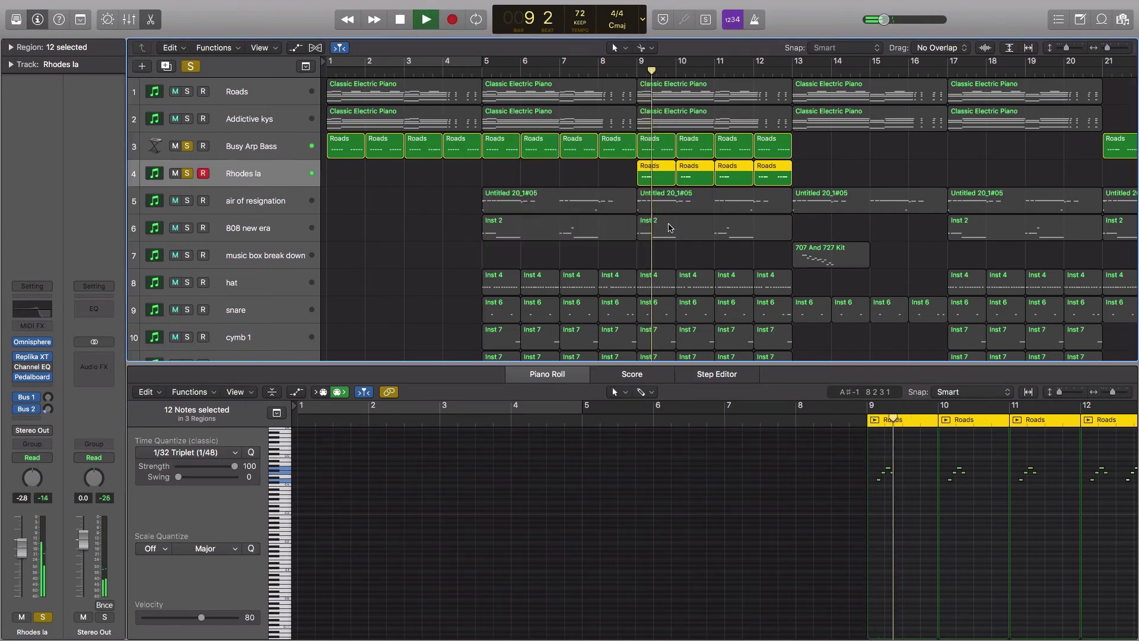
Take Busy Arp Bass out of solo and audition Rhodes la on its own from bar 9, dismissing any system alert
{"action": "left_click", "coordinate": [186, 146]}
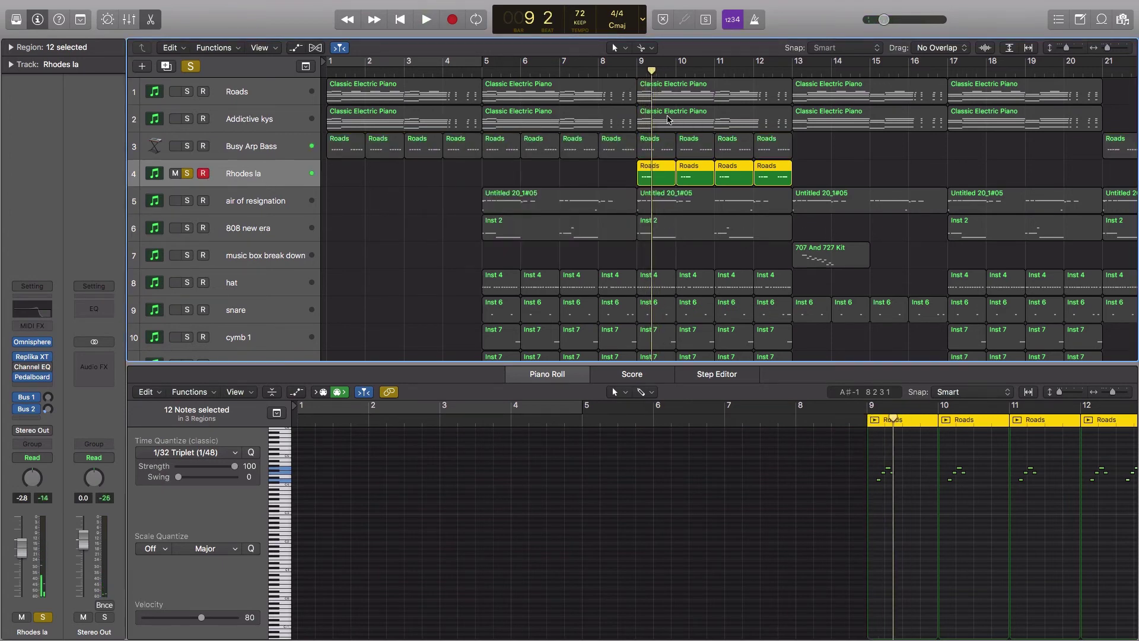
{"action": "key", "text": "space"}
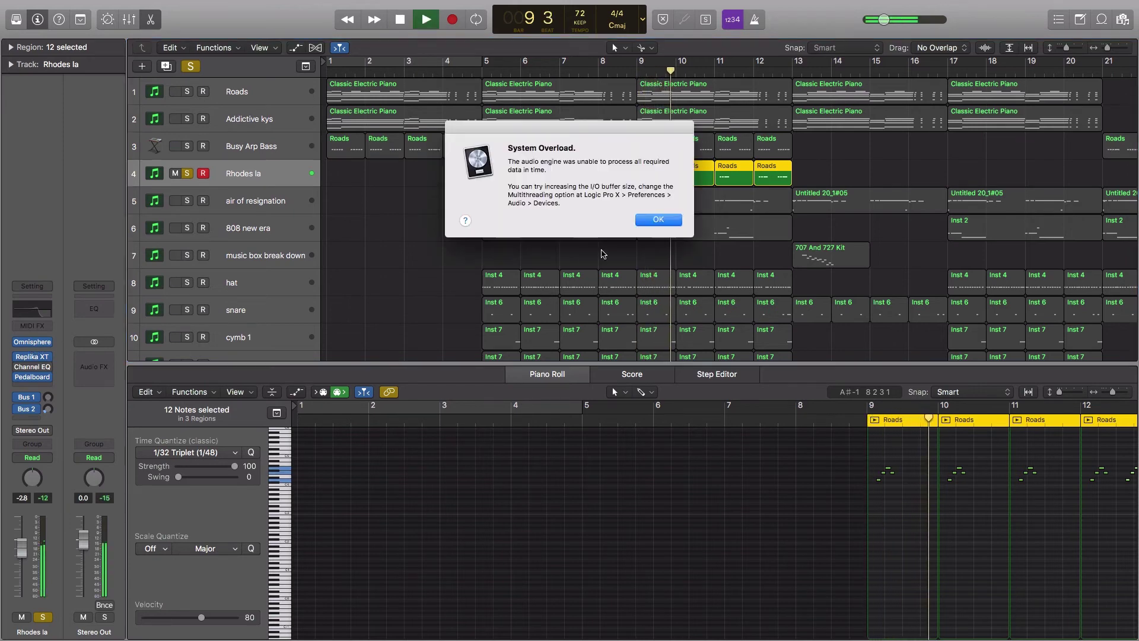
{"action": "left_click", "coordinate": [674, 222]}
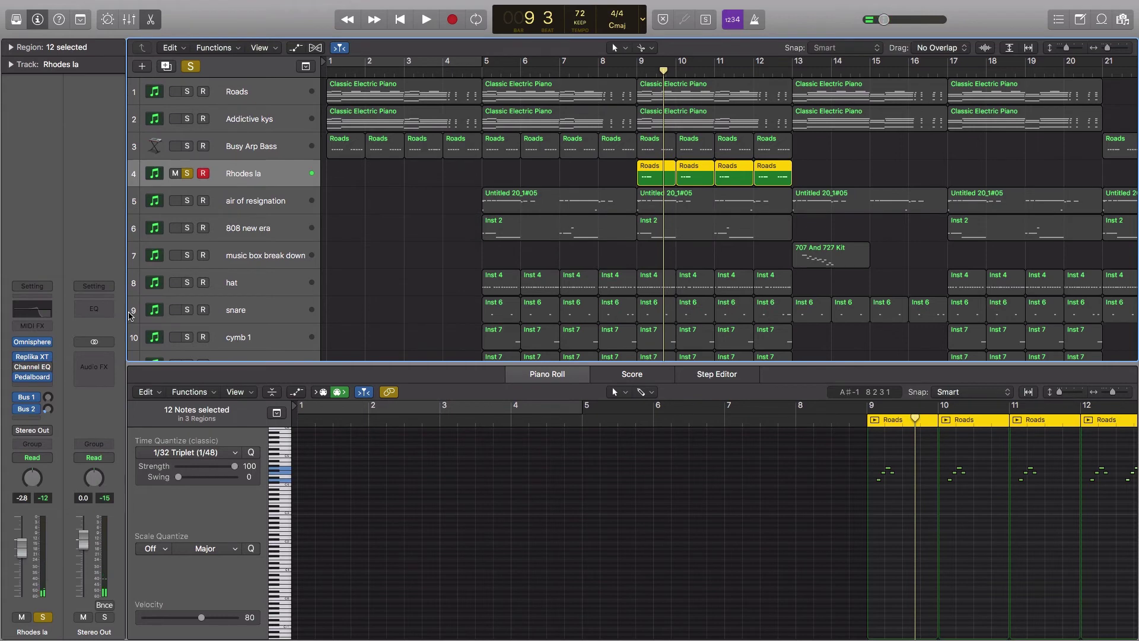
Bypass Pedalboard and Replika XT on Rhodes la and audition the track without those effects
{"action": "left_click", "coordinate": [17, 377]}
{"action": "left_click", "coordinate": [17, 357]}
{"action": "key", "text": "space"}
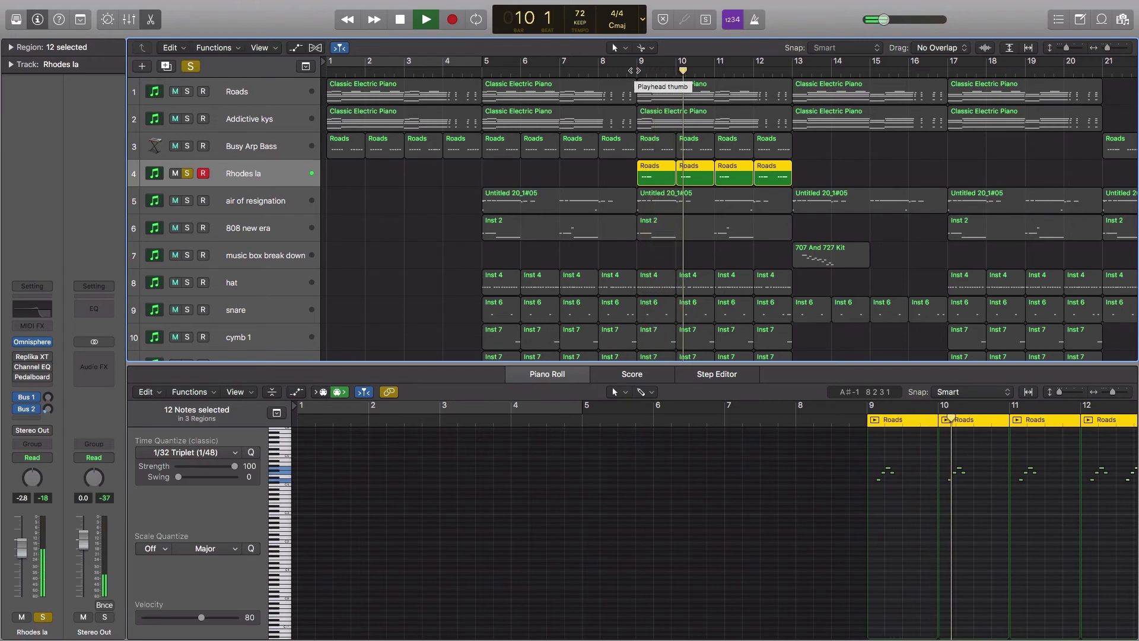
{"action": "key", "text": "space"}
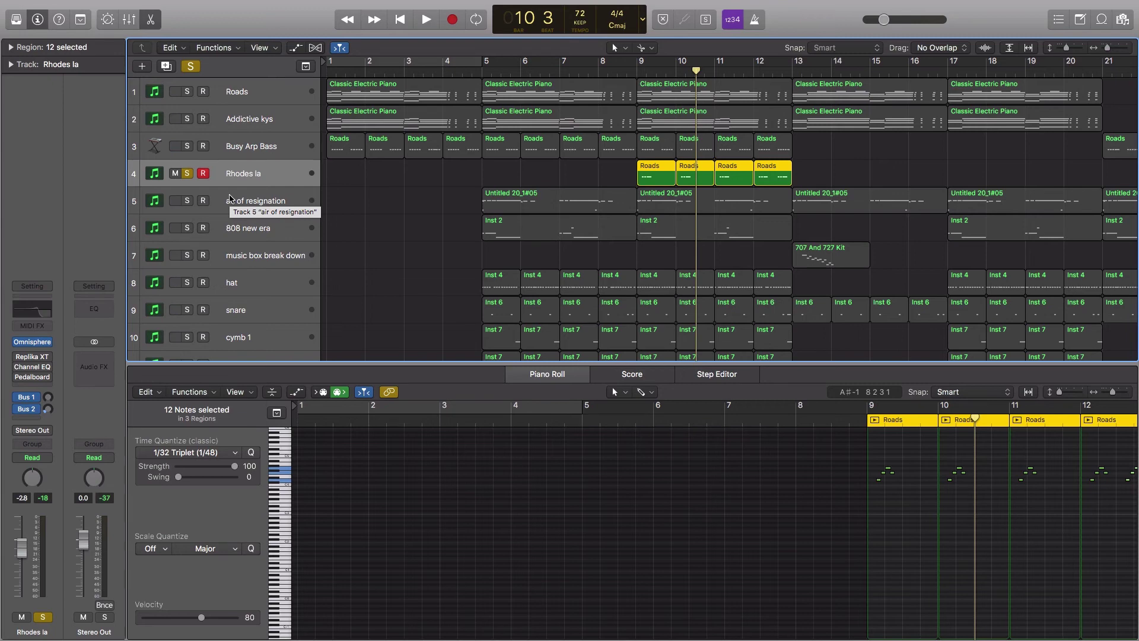
Re-enable Replika XT on Rhodes la, check its Analogue Dual delay settings, and audition the track with the delay
{"action": "left_click", "coordinate": [33, 359]}
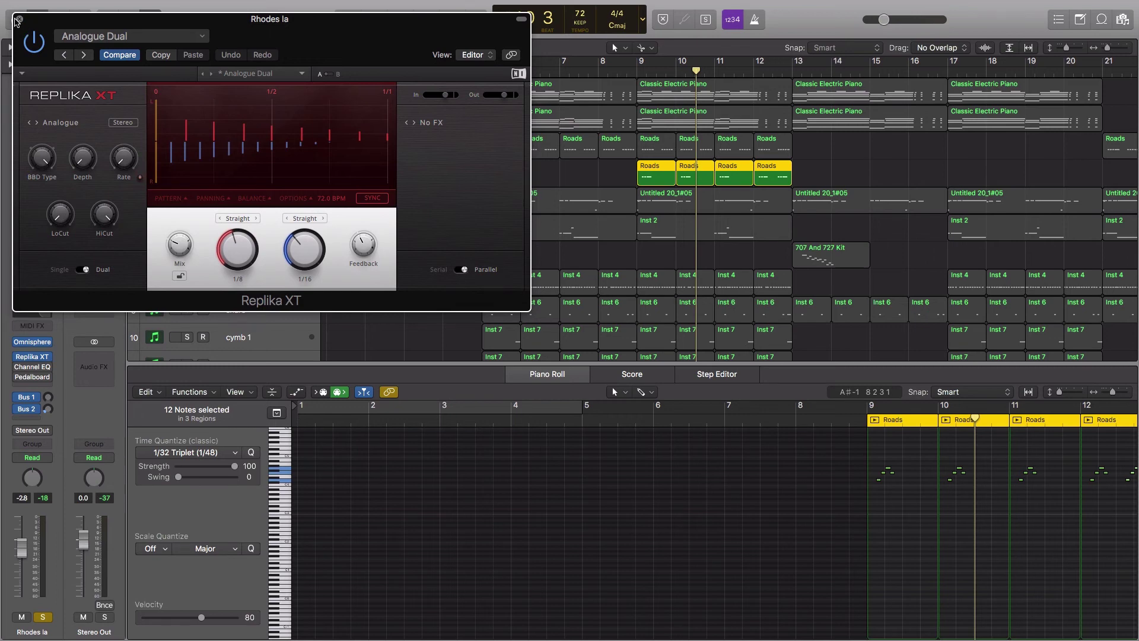
{"action": "left_click", "coordinate": [20, 19]}
{"action": "key", "text": "shift+space"}
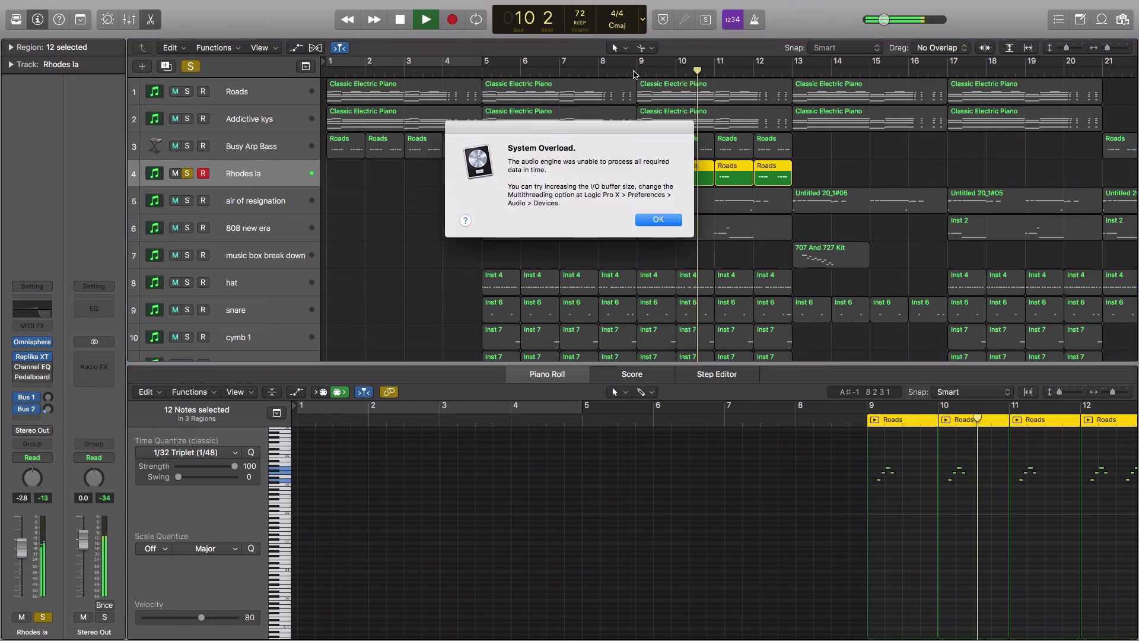
{"action": "left_click", "coordinate": [650, 221]}
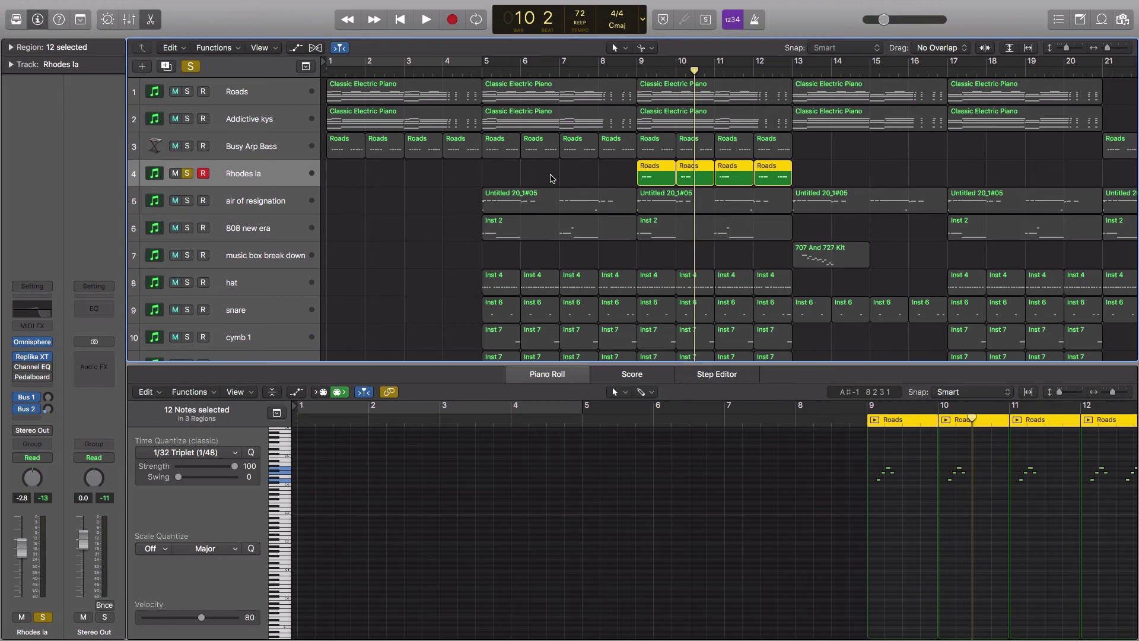
Re-enable Pedalboard on Rhodes la, inspect its Double Dragon overdrive, and audition the track with all its effects from bar 9
{"action": "left_click", "coordinate": [32, 376]}
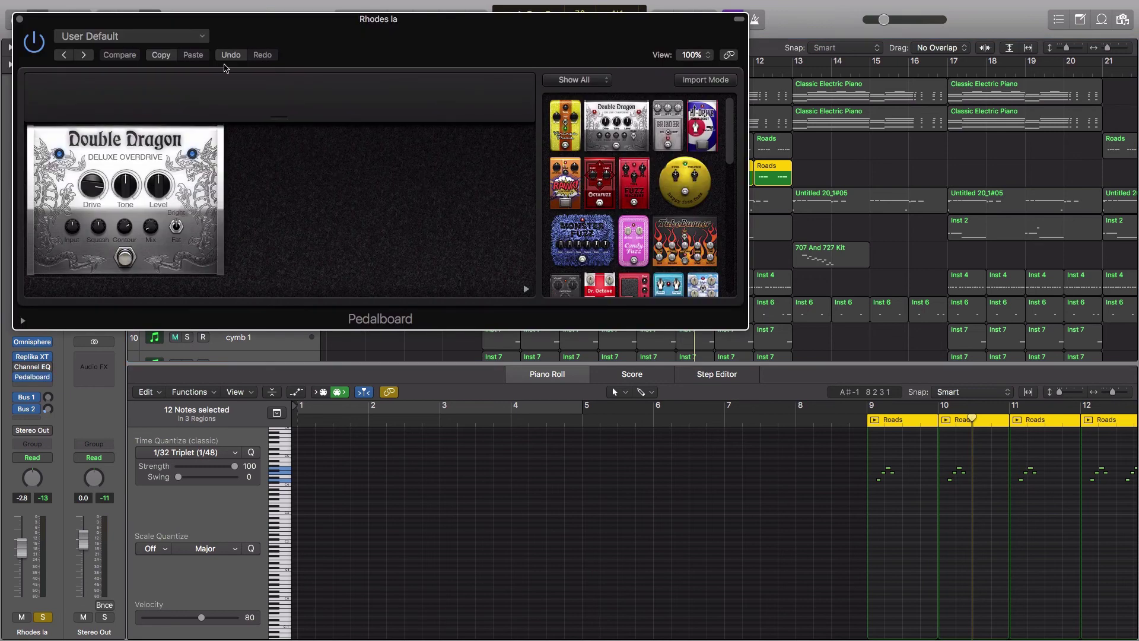
{"action": "left_click_drag", "start_coordinate": [302, 37], "coordinate": [516, 25]}
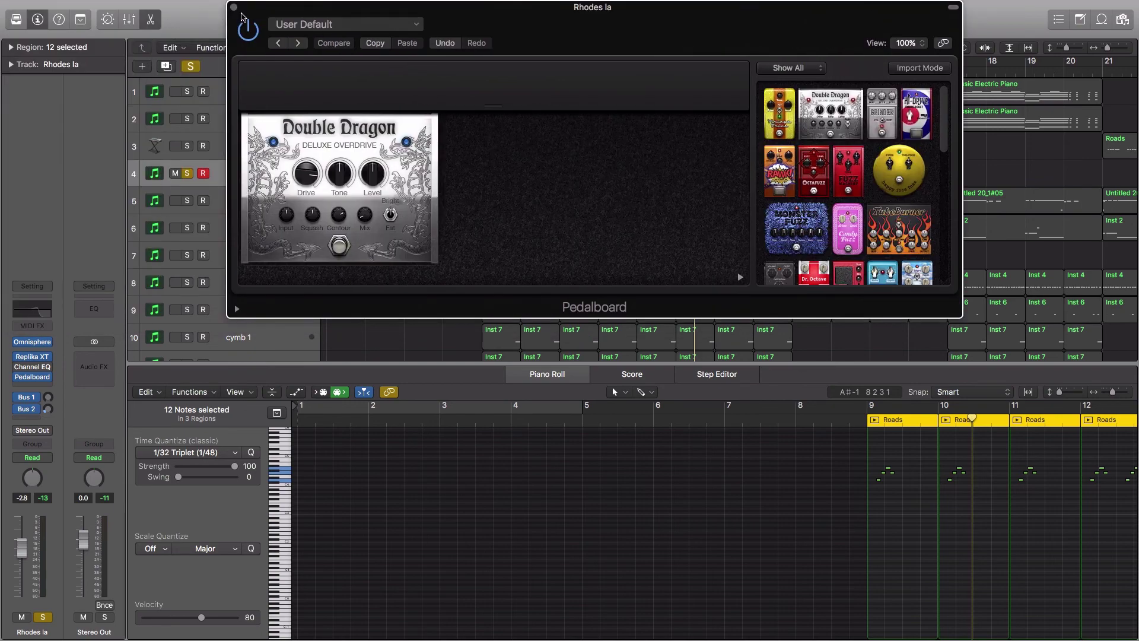
{"action": "left_click", "coordinate": [233, 8]}
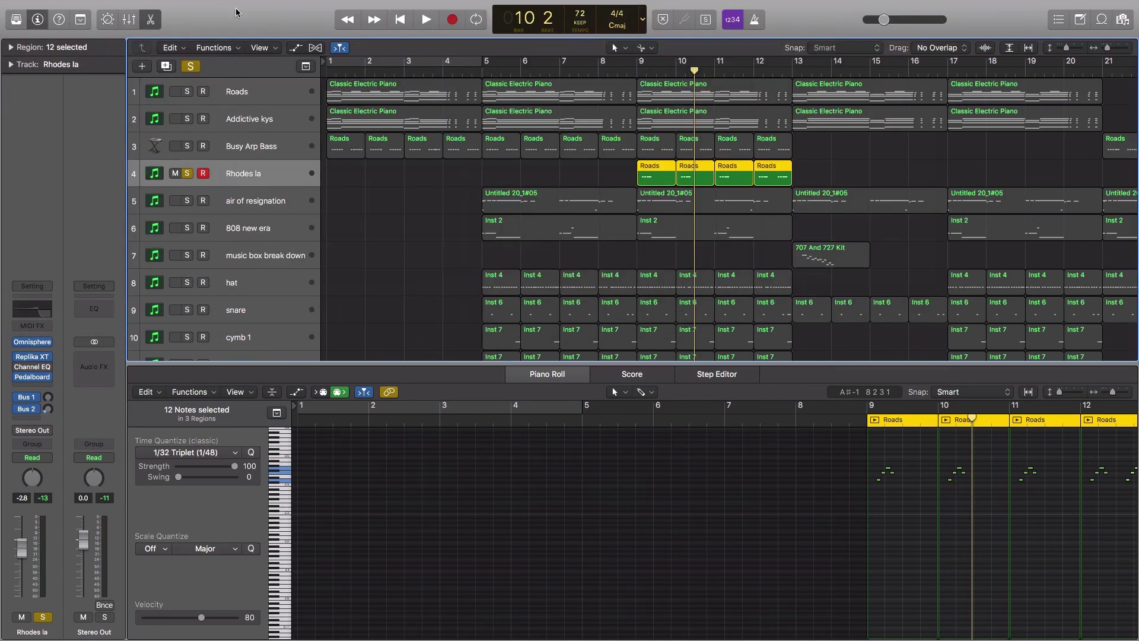
{"action": "left_click", "coordinate": [640, 71]}
{"action": "key", "text": "space"}
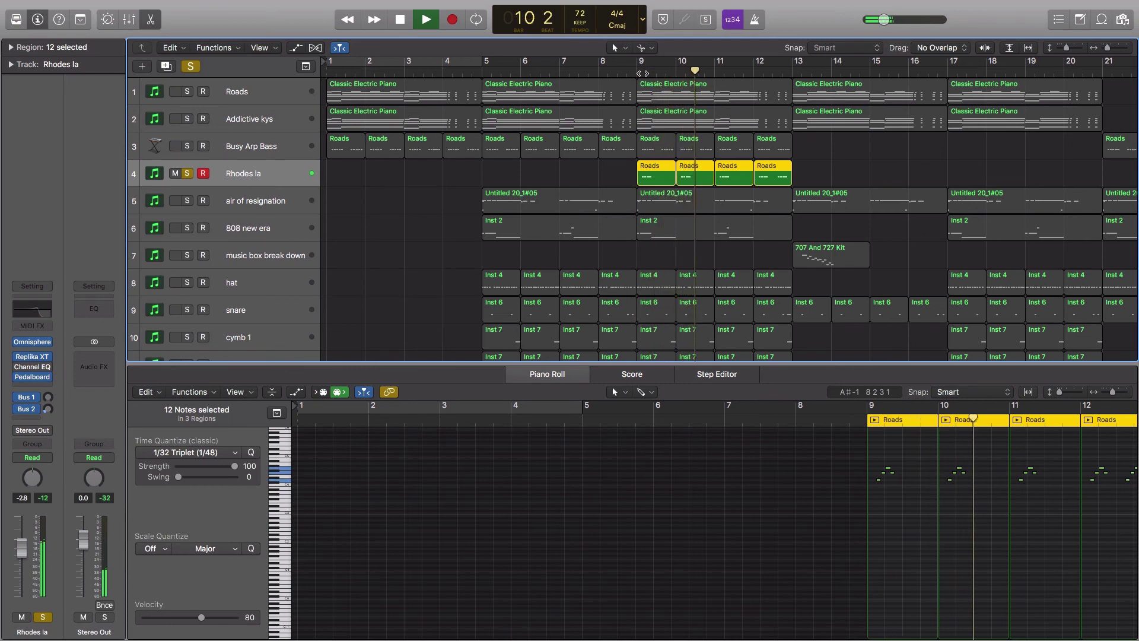
{"action": "key", "text": "space"}
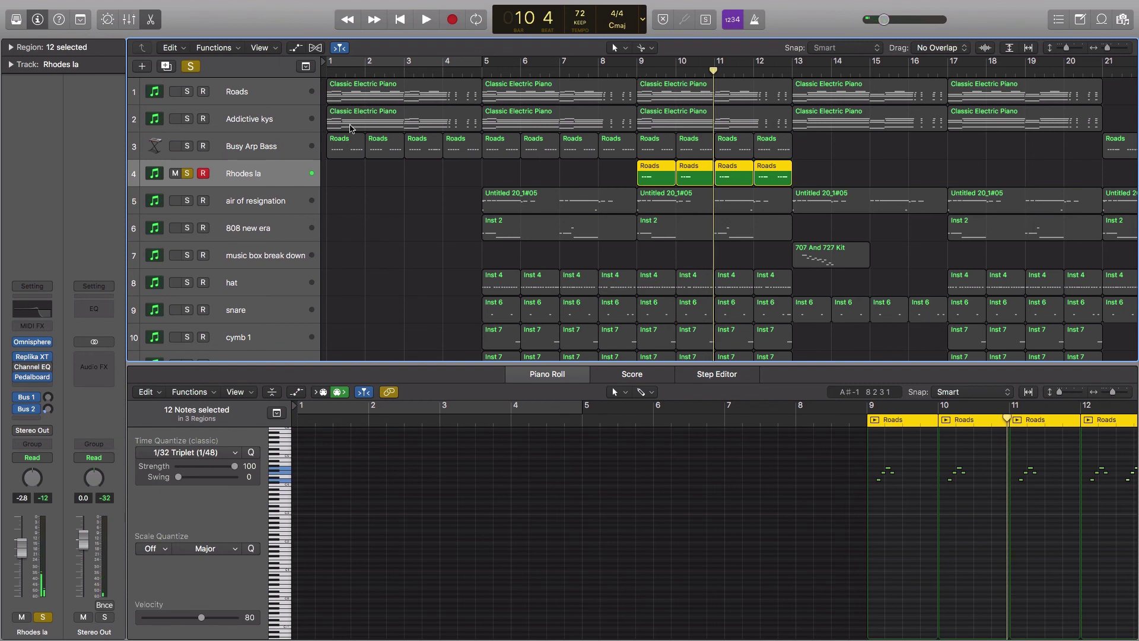
Solo Roads, Addictive kys, Busy Arp Bass and Rhodes la together and play them from bar 9
{"action": "left_click", "coordinate": [186, 173]}
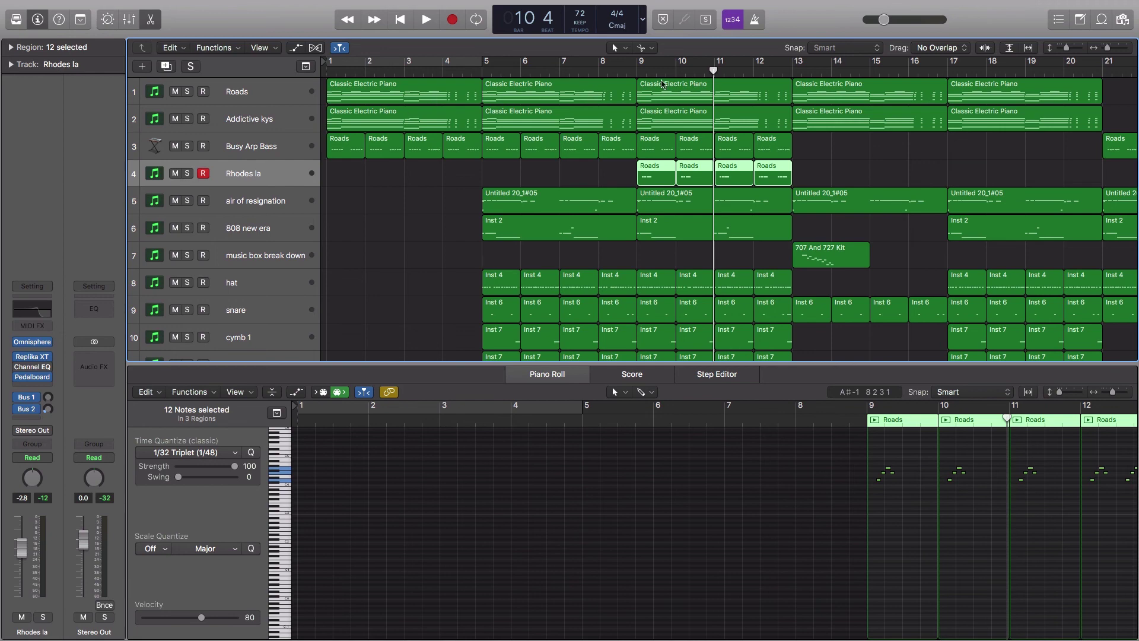
{"action": "key", "text": "comma"}
{"action": "key", "text": "comma"}
{"action": "left_click_drag", "start_coordinate": [189, 92], "coordinate": [186, 176]}
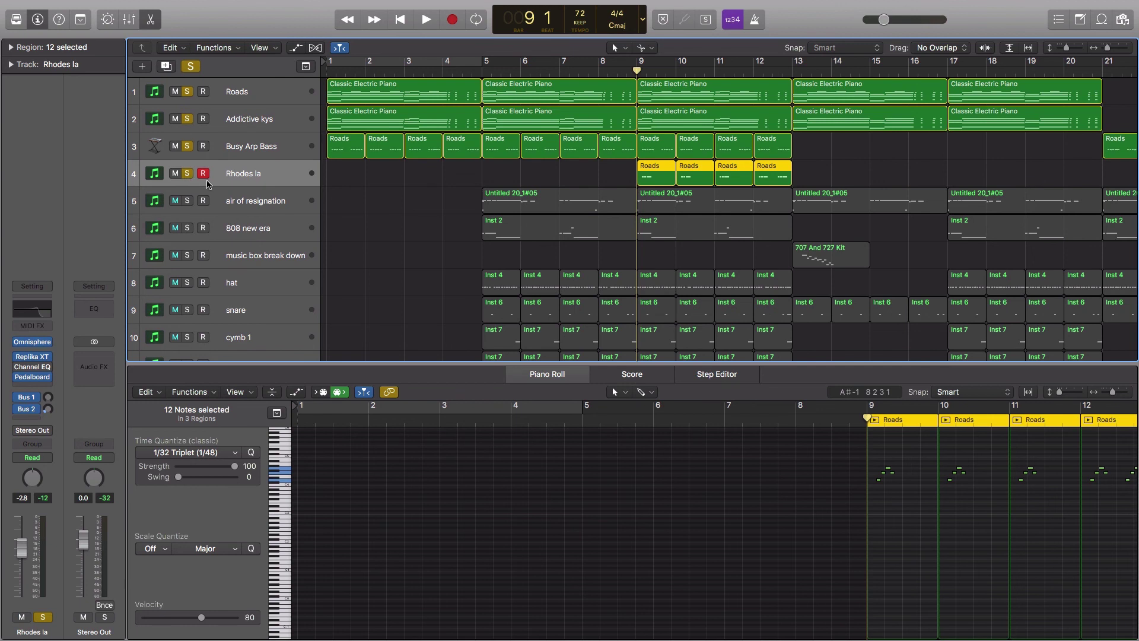
{"action": "key", "text": "space"}
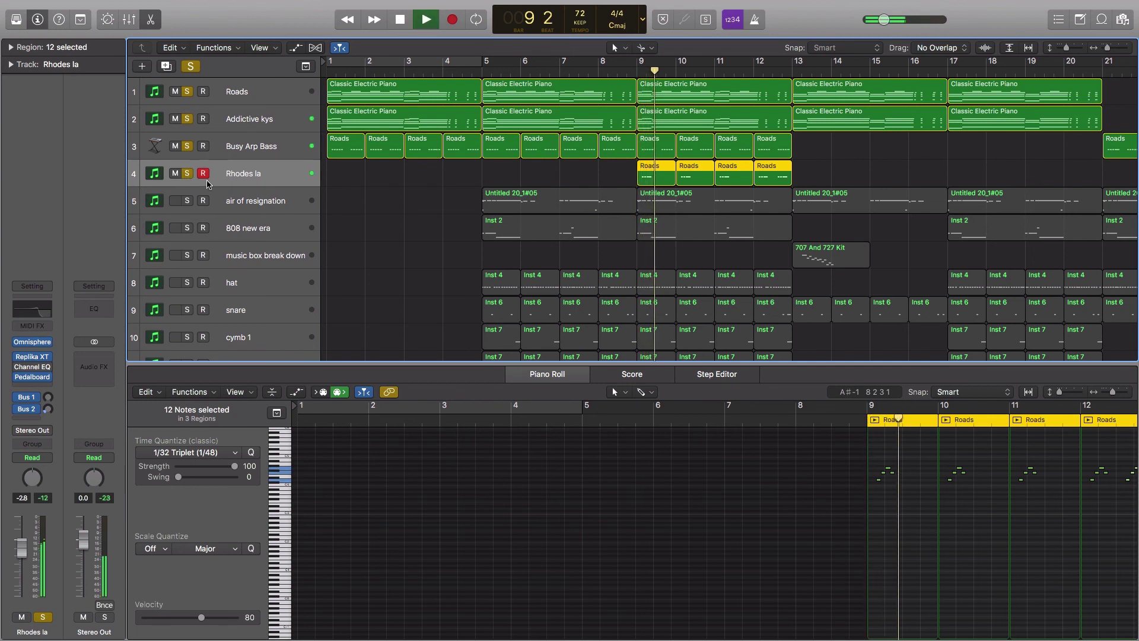